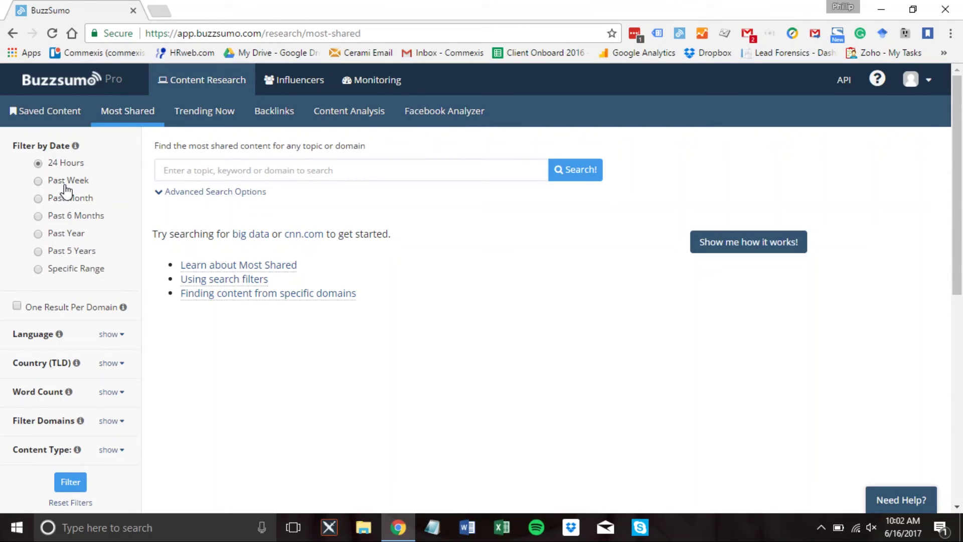
Search for the most shared content from the past week on the topic "Content Marketing"
click(40, 182)
click(182, 175)
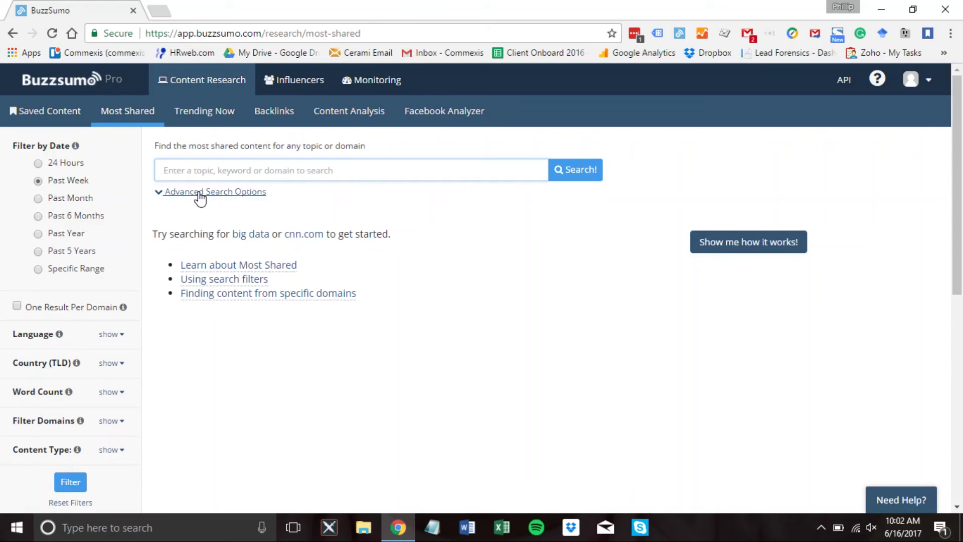
text(Cont)
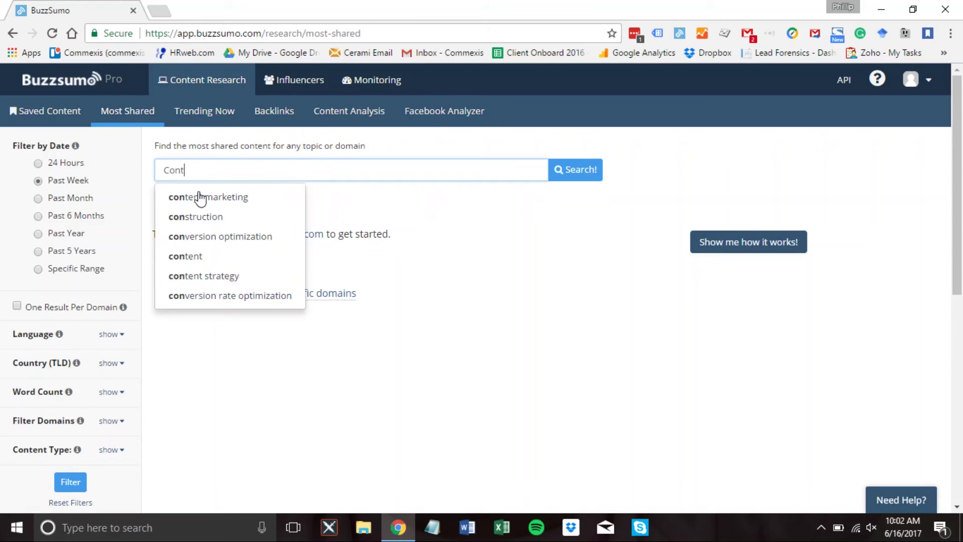
text(emn)
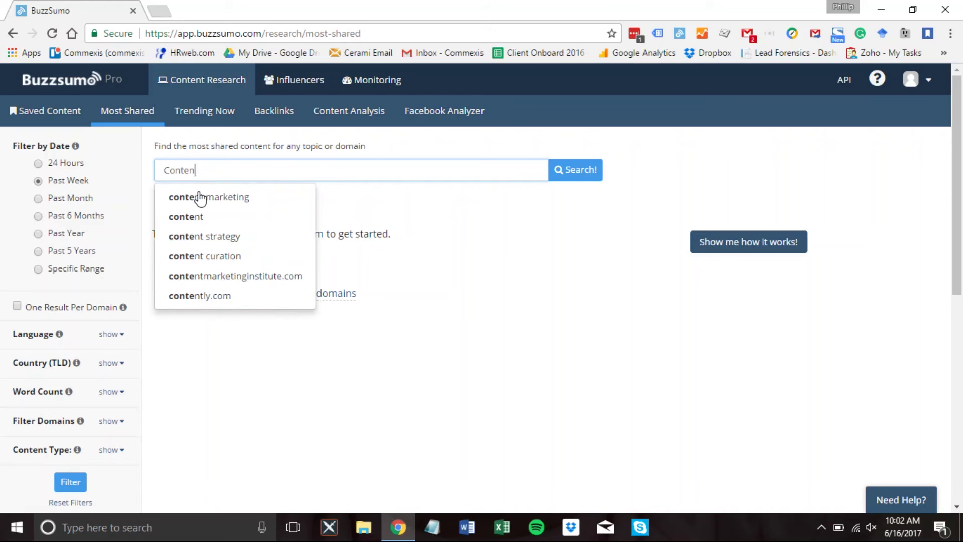
text(t Marketing)
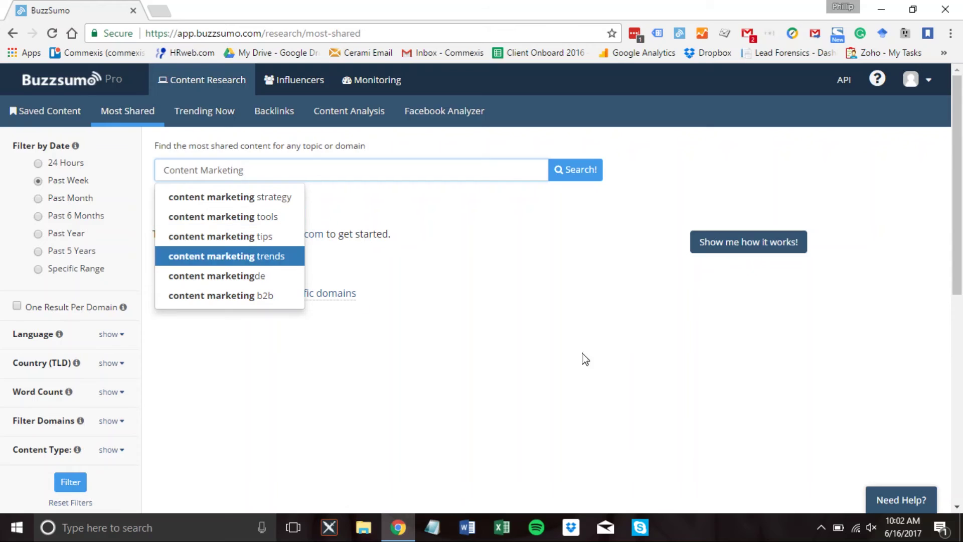
click(568, 176)
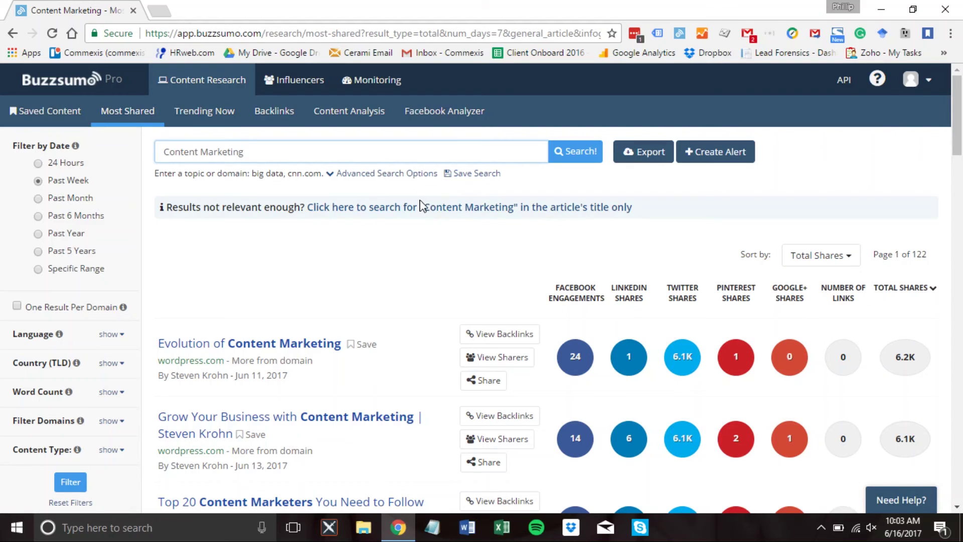
Look over the most shared articles and sort the results by total shares
scroll(440, 255, down, 3)
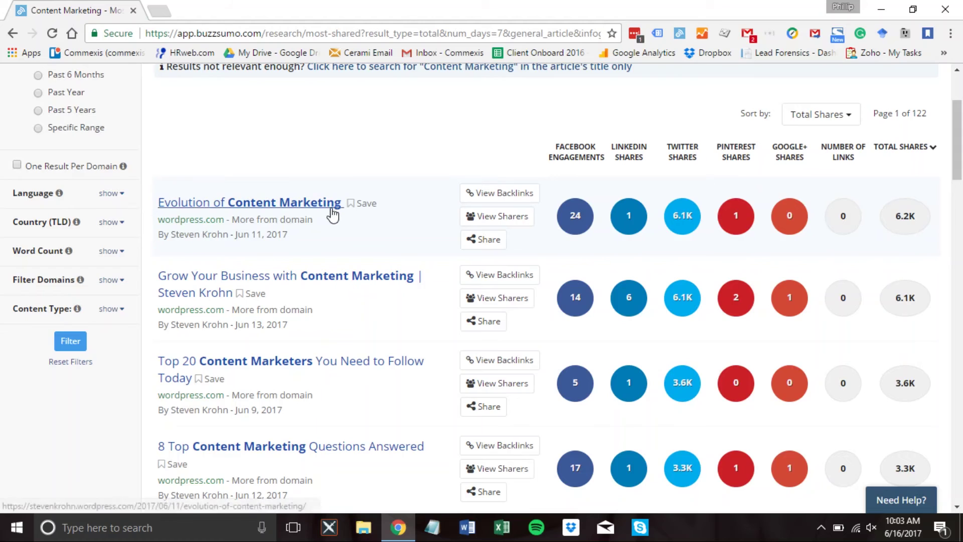
scroll(344, 229, up, 2)
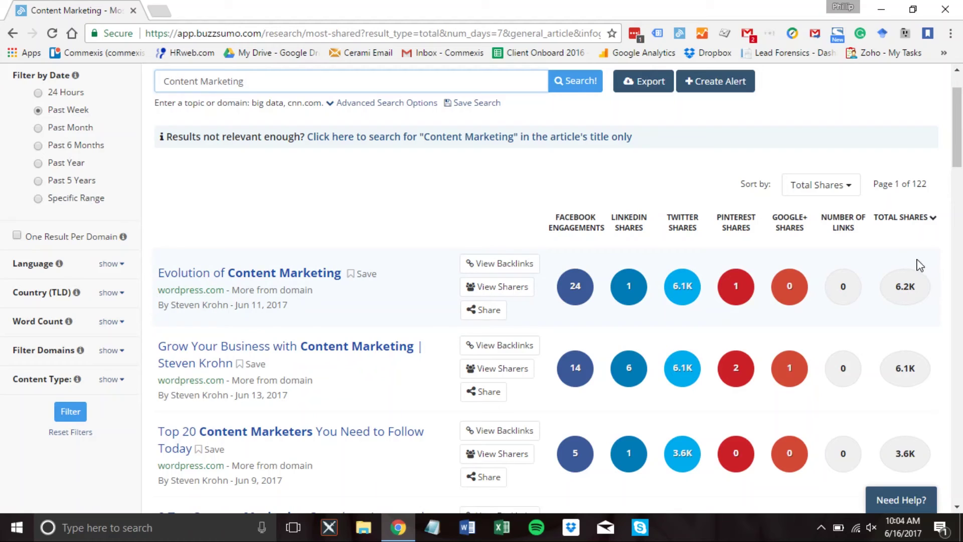
click(925, 223)
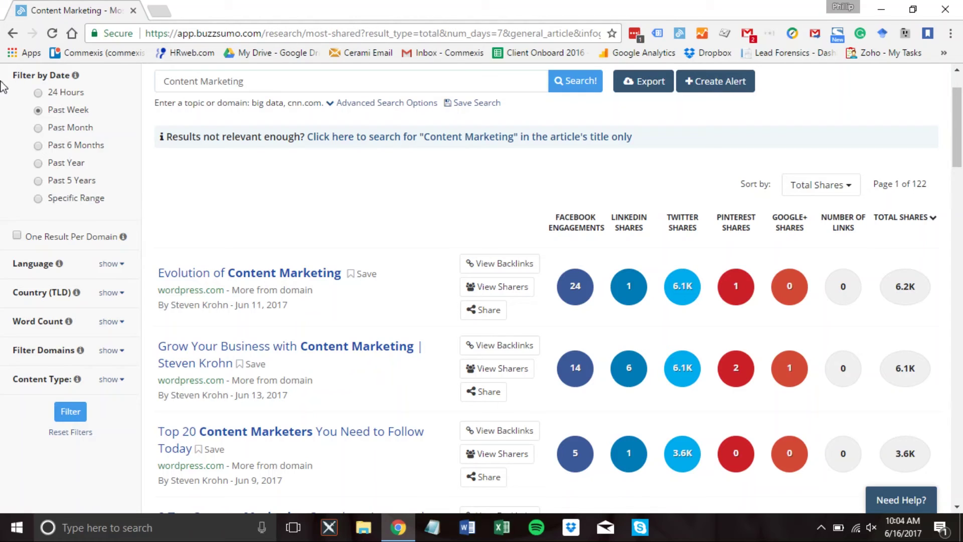
Expand the Language, Country (TLD), Word Count, Filter Domains and Content Type filters to review their options
scroll(286, 242, up, 1)
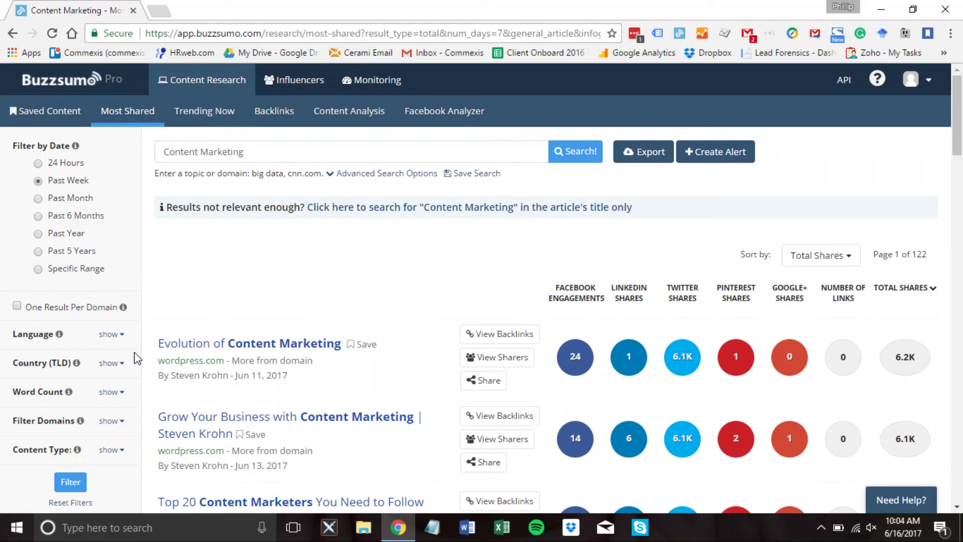
click(108, 334)
scroll(125, 331, down, 1)
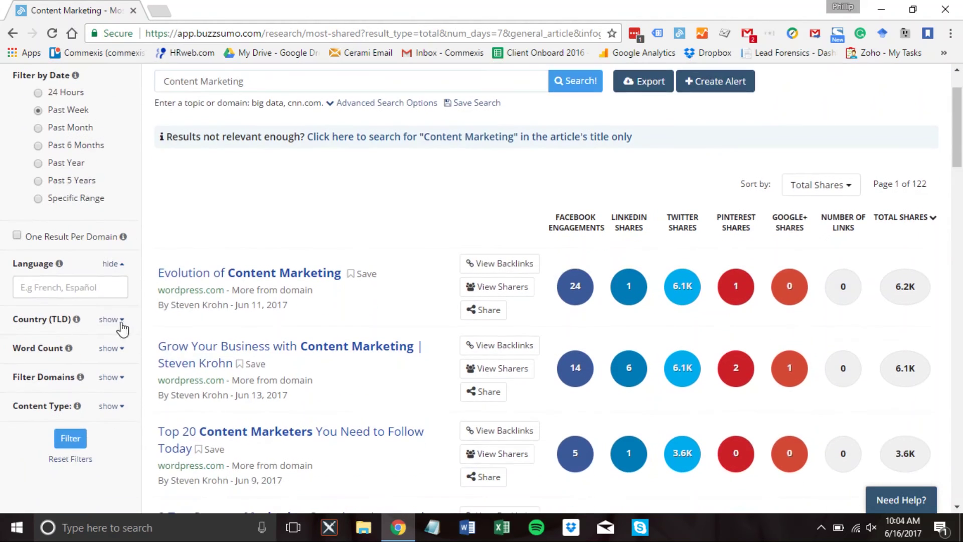
click(108, 319)
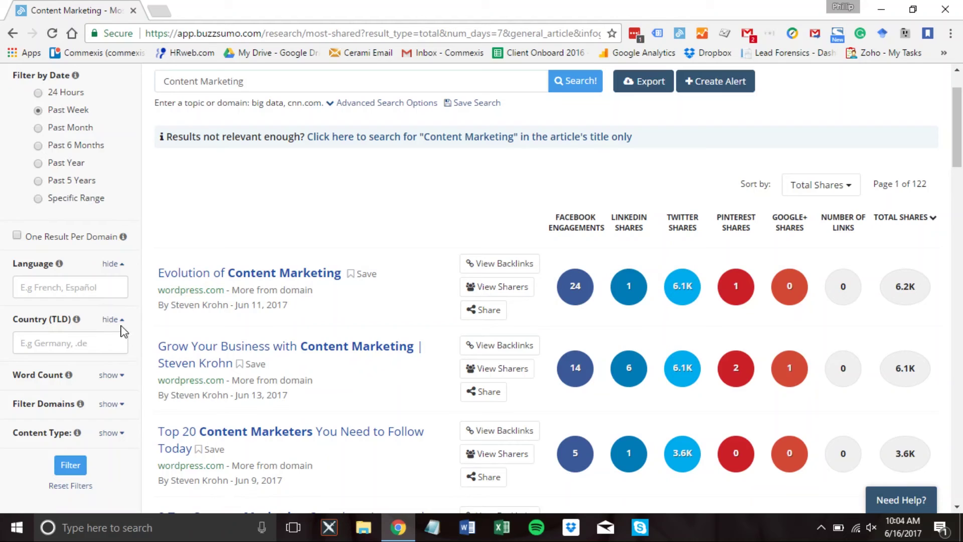
click(126, 377)
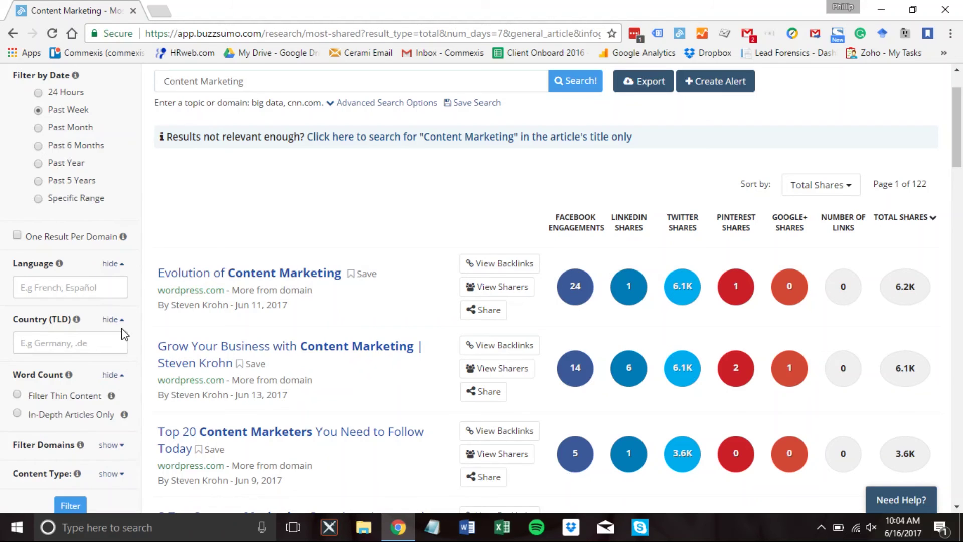
scroll(126, 337, down, 1)
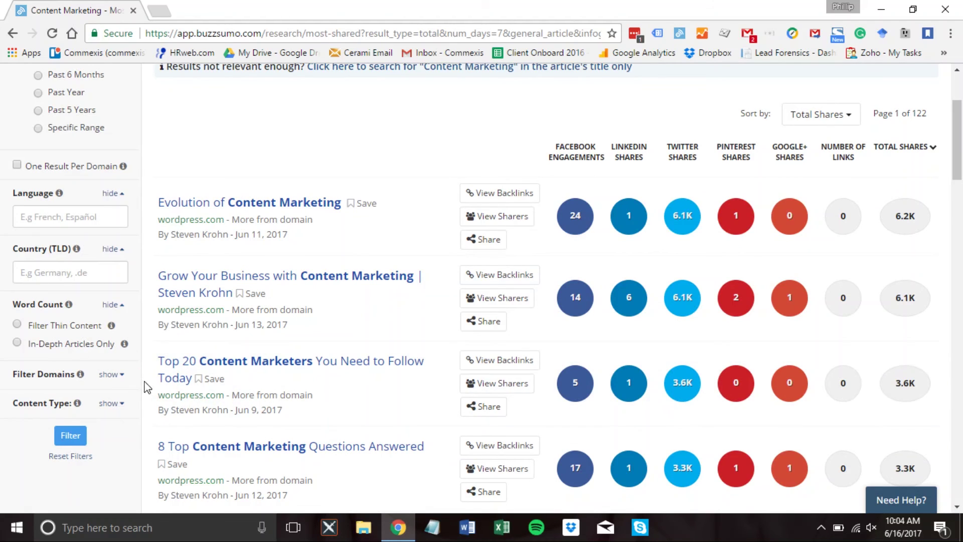
click(122, 375)
scroll(149, 371, down, 2)
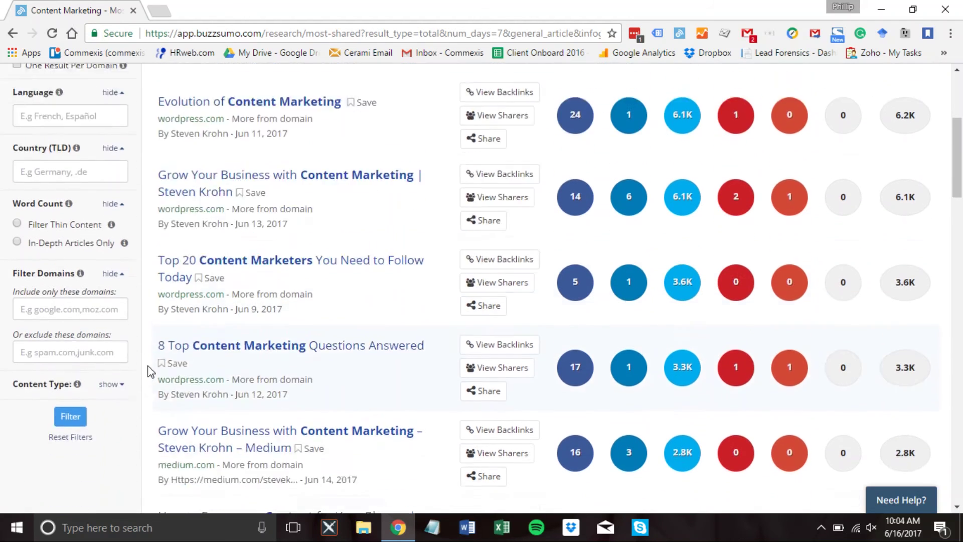
click(120, 344)
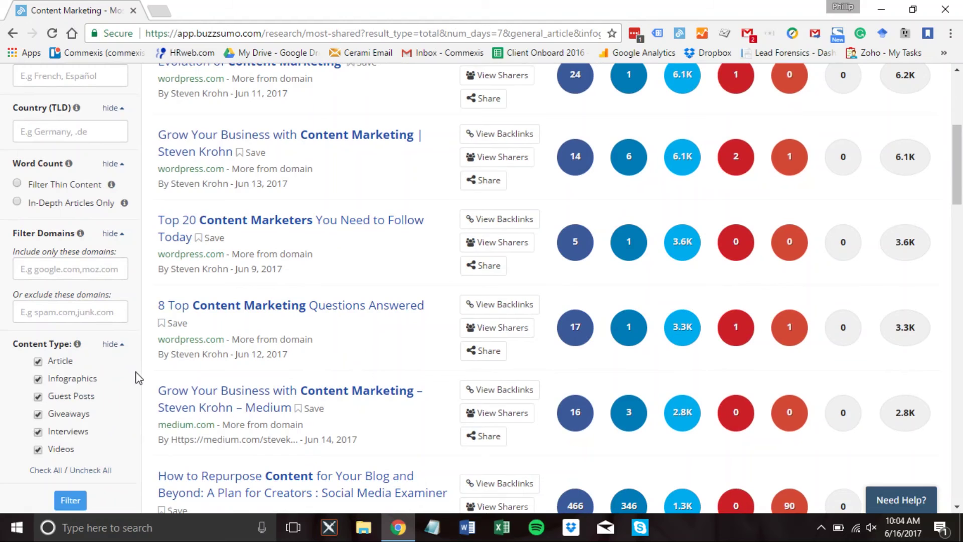
Collapse the Filter Domains, Word Count, Country (TLD) and Language filters, leaving Content Type expanded
click(110, 233)
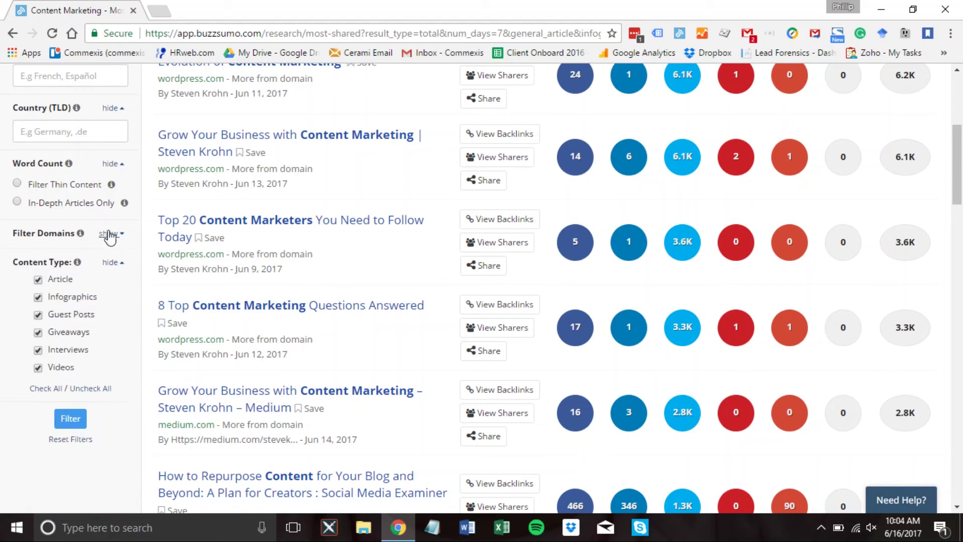
click(111, 165)
scroll(151, 228, up, 2)
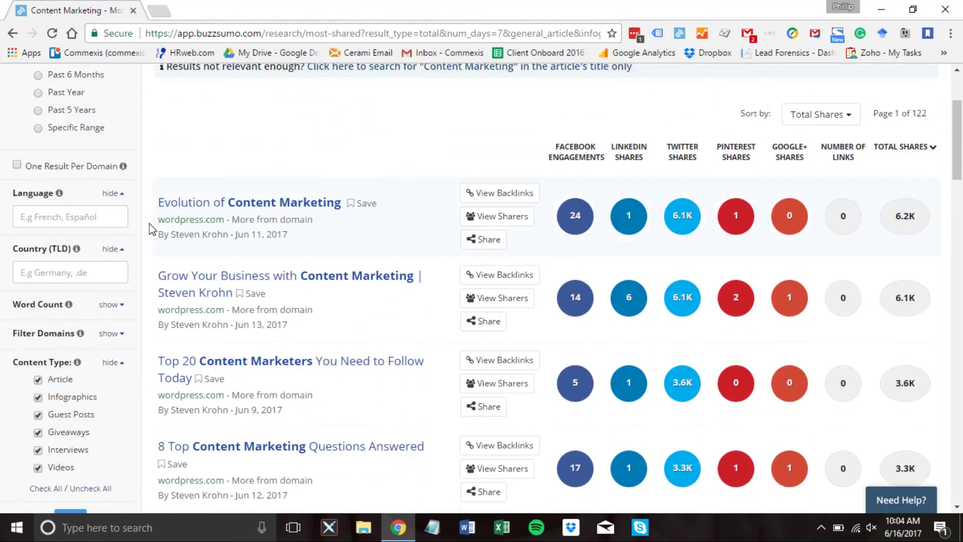
click(115, 249)
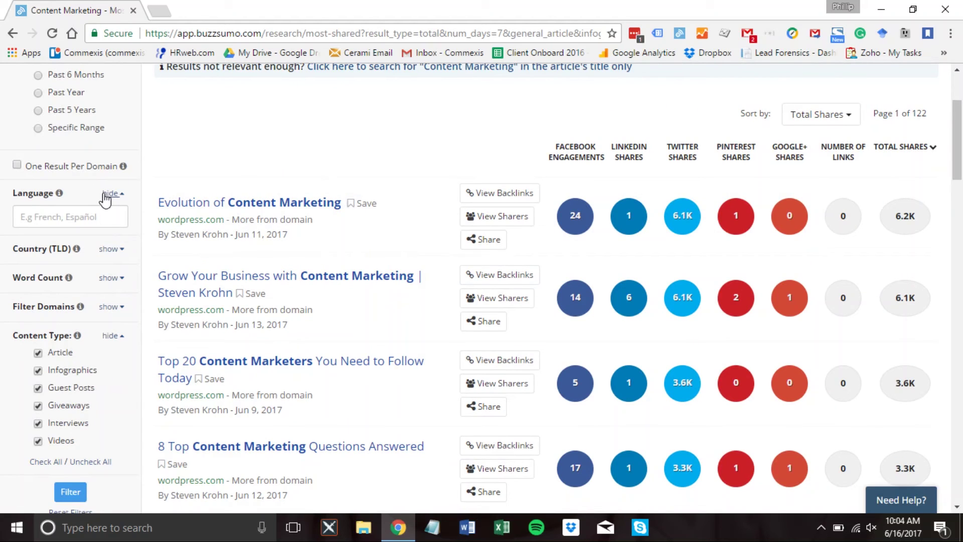
click(103, 193)
scroll(157, 257, up, 1)
scroll(157, 257, up, 1)
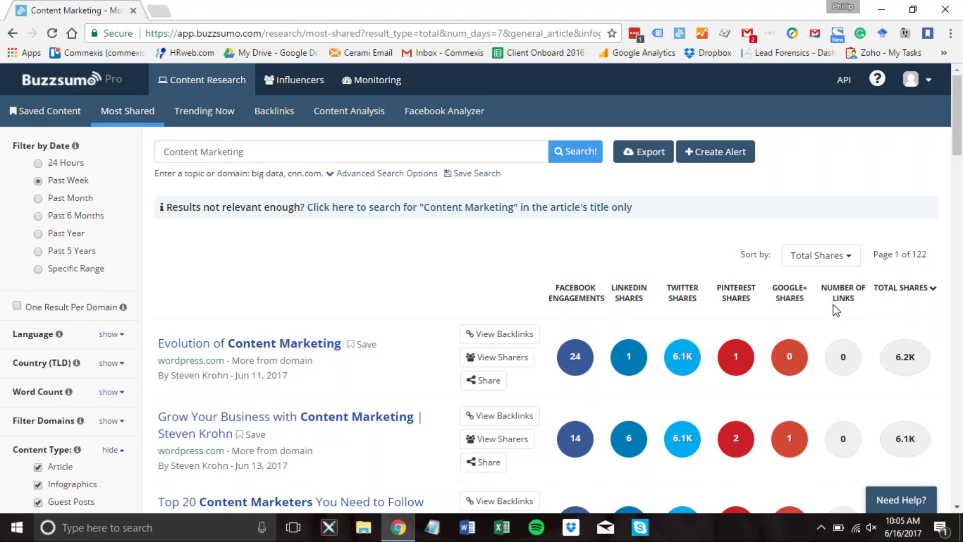
Search Twitter influencer bios for "Content Marketing", with Bloggers as the only influencer type included
mouse_move(839, 301)
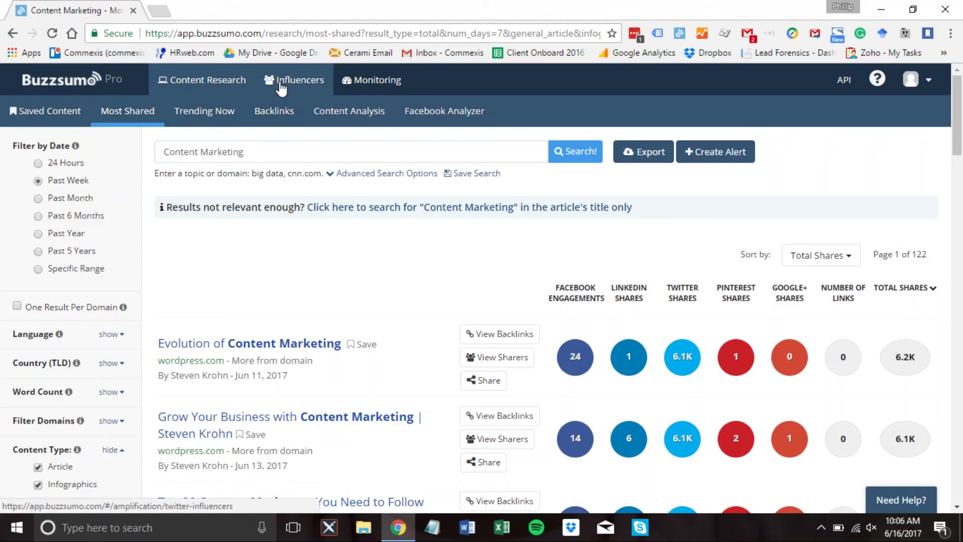
click(281, 85)
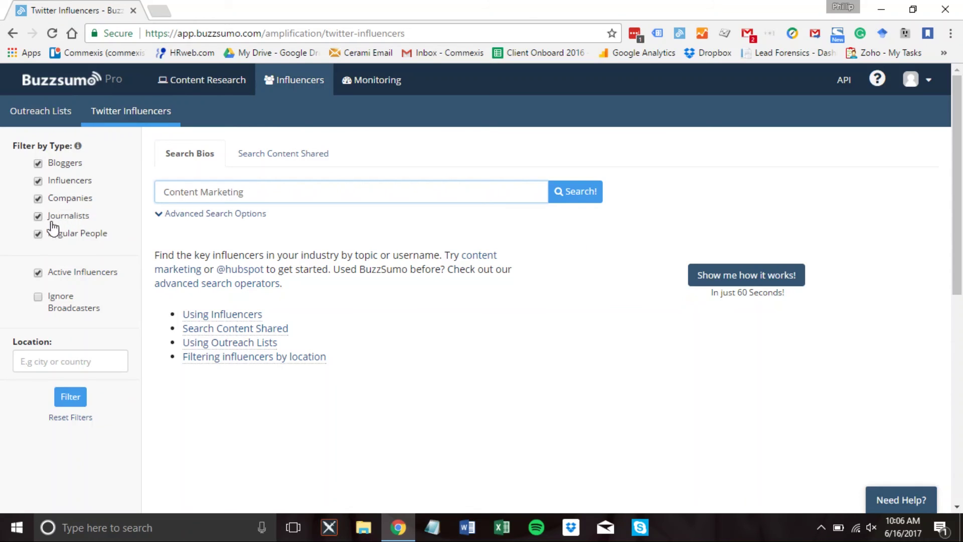
click(38, 234)
click(38, 216)
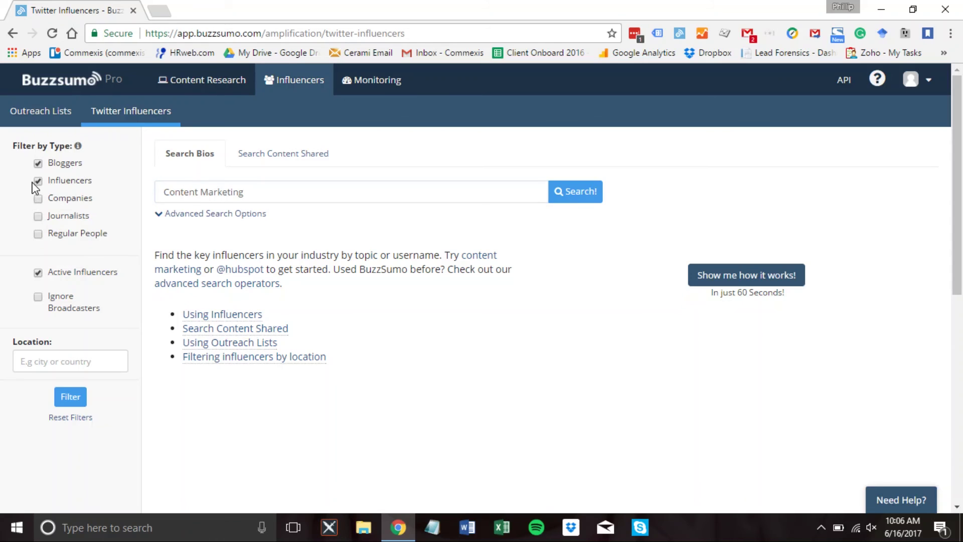
click(38, 180)
click(565, 192)
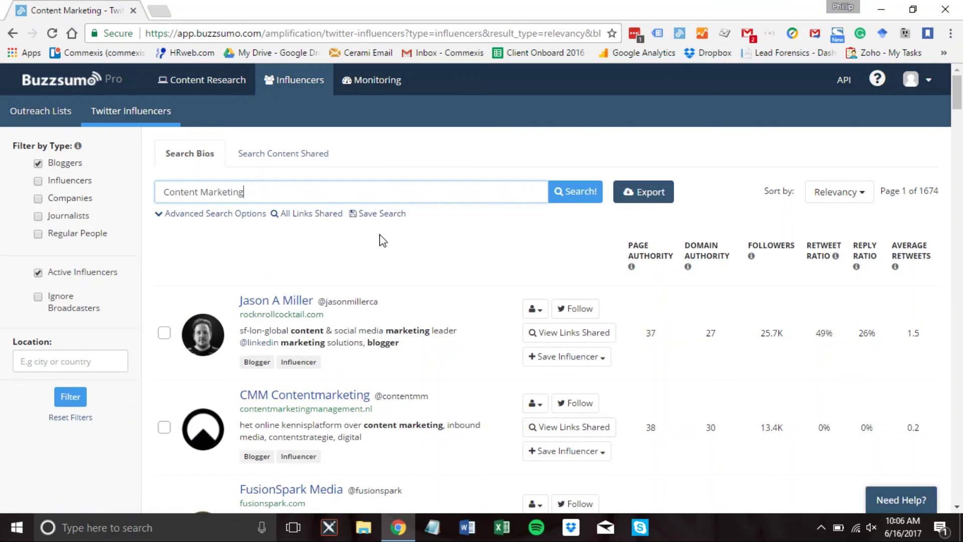
Examine the blogger results, including the save-influencer option and the authority, follower and engagement columns
scroll(383, 241, down, 5)
scroll(427, 259, down, 8)
scroll(396, 257, down, 9)
scroll(414, 261, down, 7)
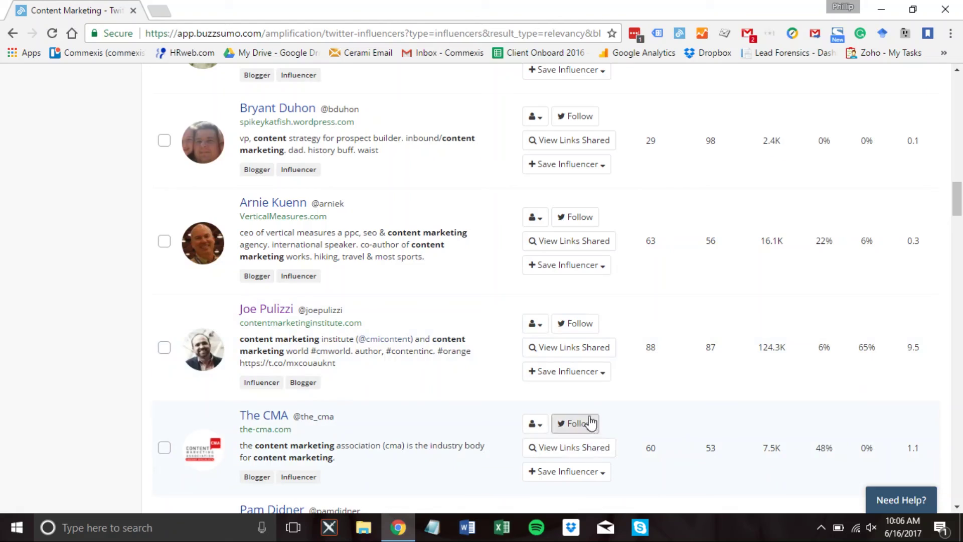
click(569, 372)
scroll(664, 402, up, 10)
scroll(668, 405, up, 15)
scroll(669, 407, down, 15)
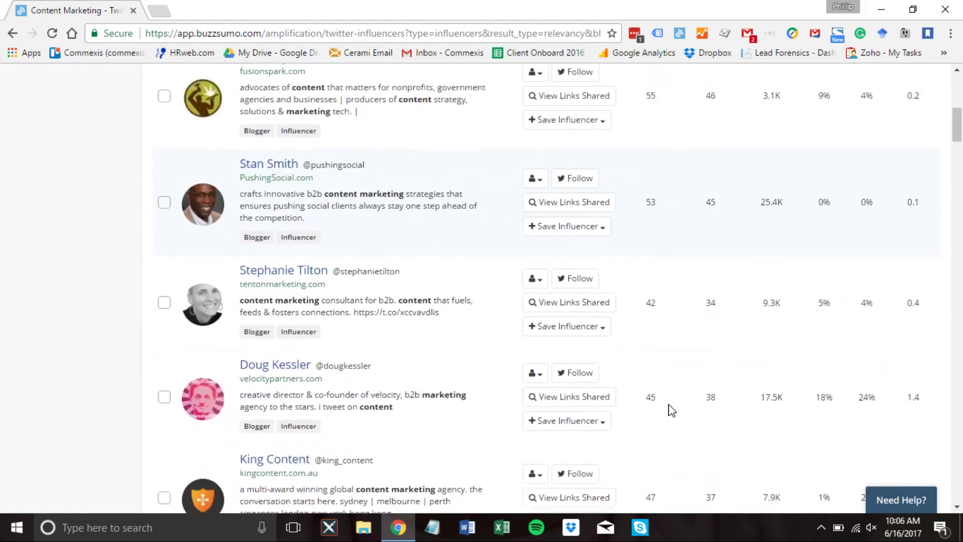
scroll(671, 409, up, 15)
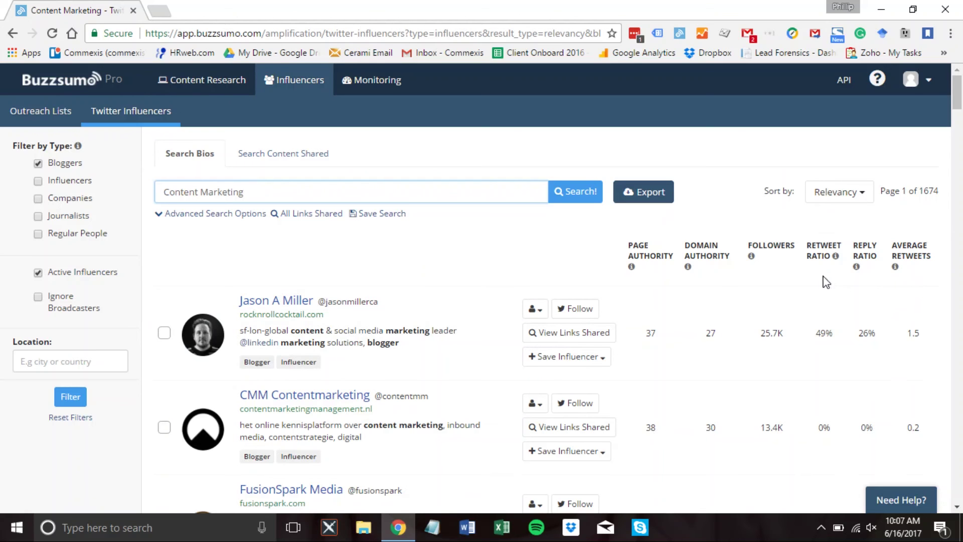
Open the list of links shared by the influencer from contentmarketinginstitute.com
scroll(803, 276, down, 7)
scroll(730, 256, down, 19)
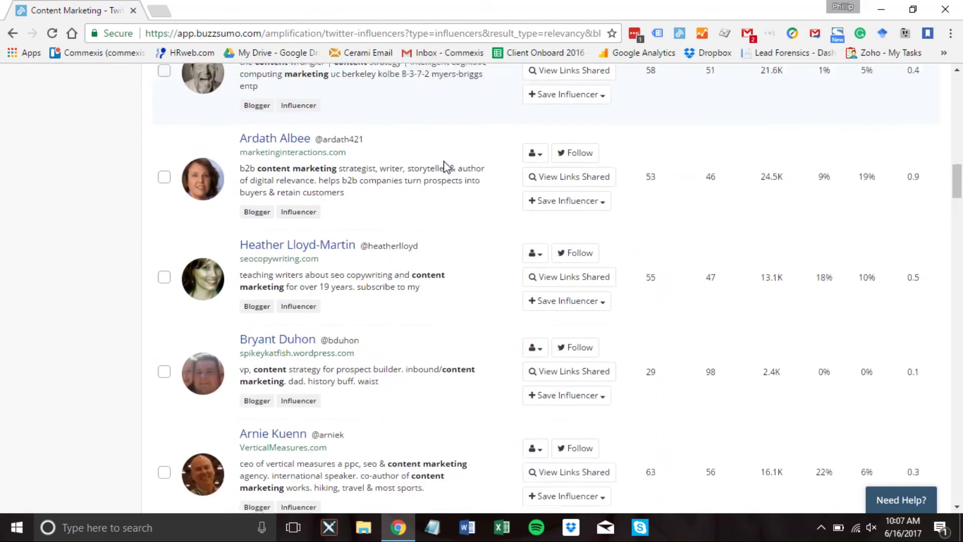
scroll(441, 184, down, 5)
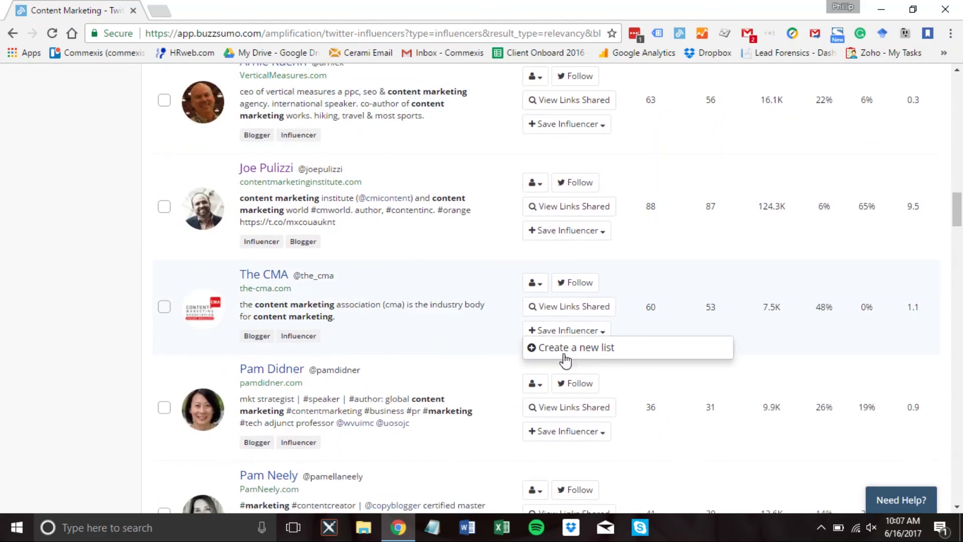
click(542, 207)
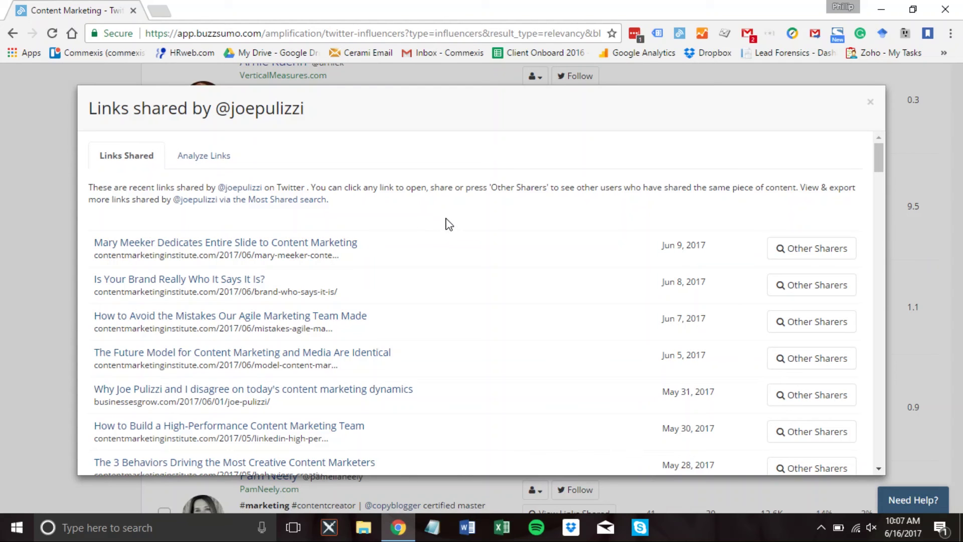
Examine the articles this influencer has recently shared, with their source domains and dates
scroll(446, 230, down, 3)
scroll(450, 232, up, 3)
scroll(452, 231, down, 3)
scroll(452, 224, up, 3)
scroll(652, 169, down, 2)
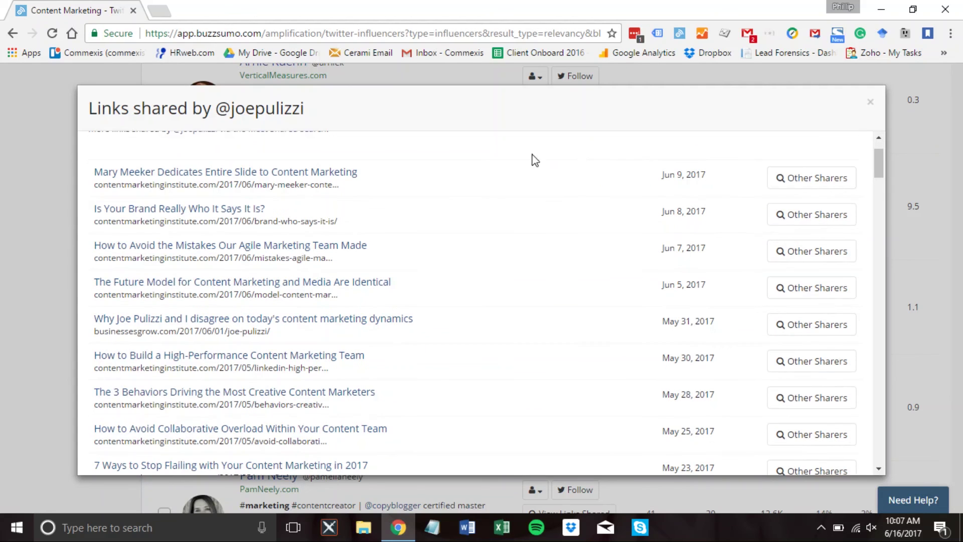
scroll(457, 169, down, 1)
scroll(456, 169, down, 3)
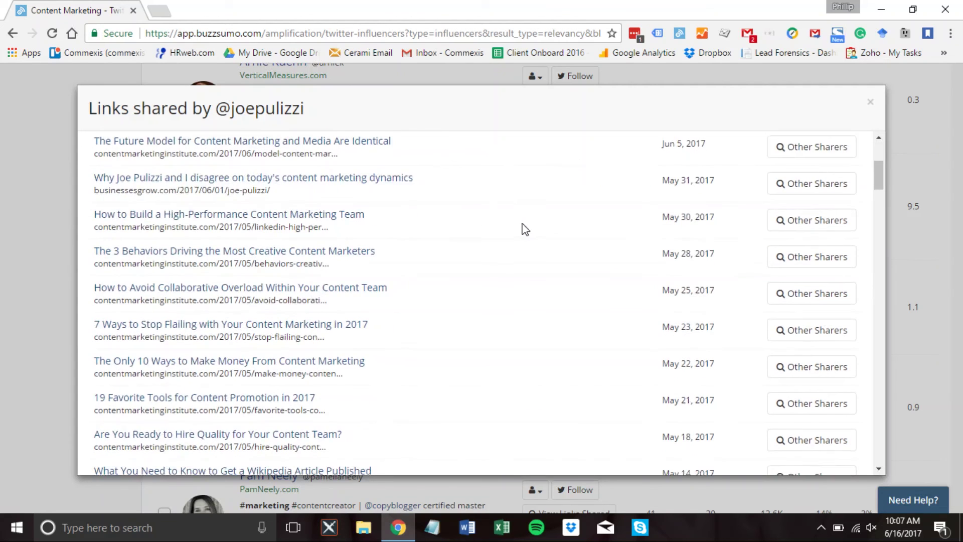
scroll(522, 227, up, 4)
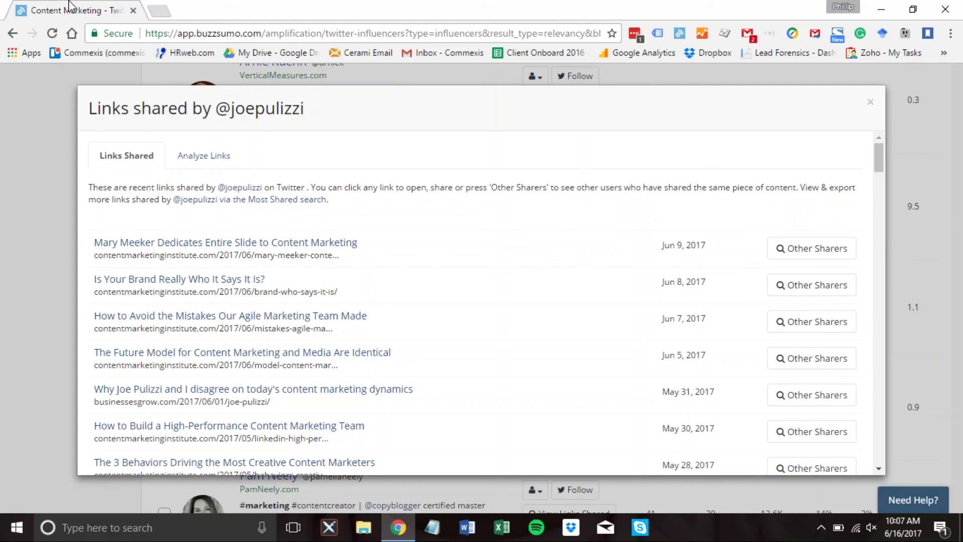
View the analysis of the influencer's shared links, covering favourite topics and top domains shared
click(198, 156)
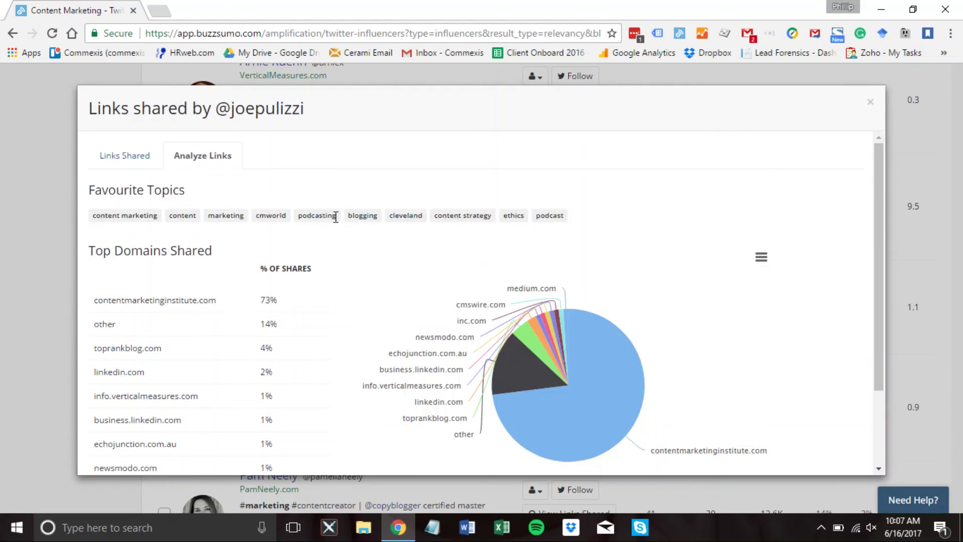
scroll(389, 239, down, 1)
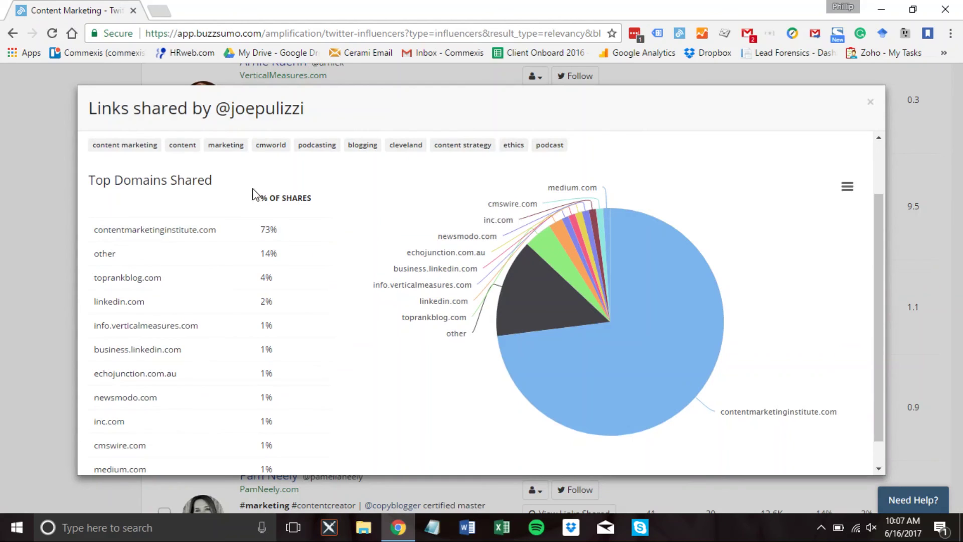
scroll(334, 230, down, 1)
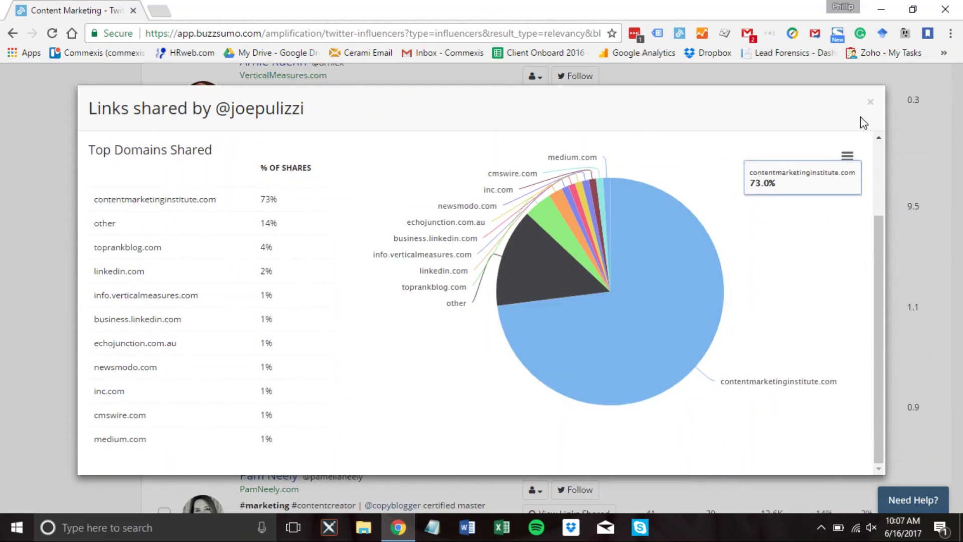
Close the shared-links view and export the blogger influencer results to Excel, saving Content Marketing_influencers_buzzsumo_2017_06_16 on the Desktop
click(871, 103)
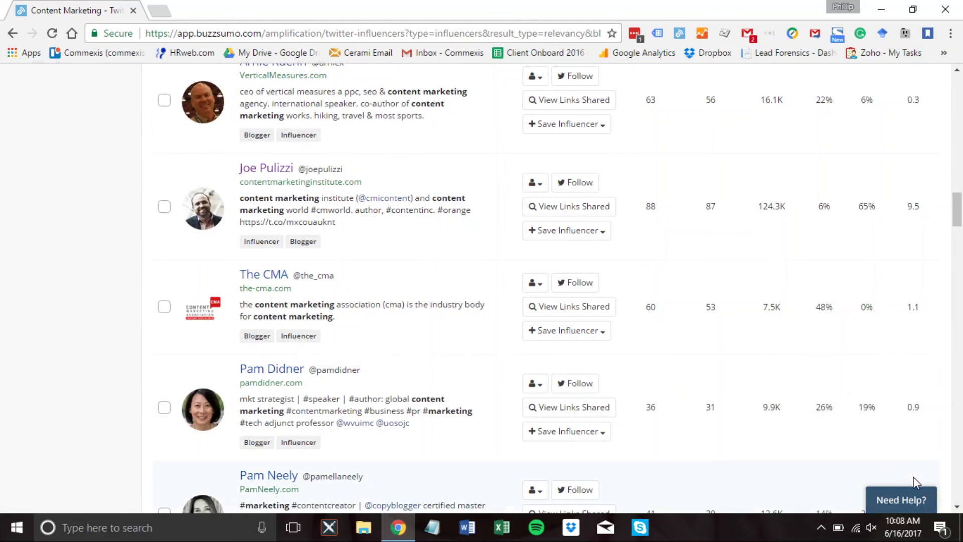
scroll(723, 291, up, 15)
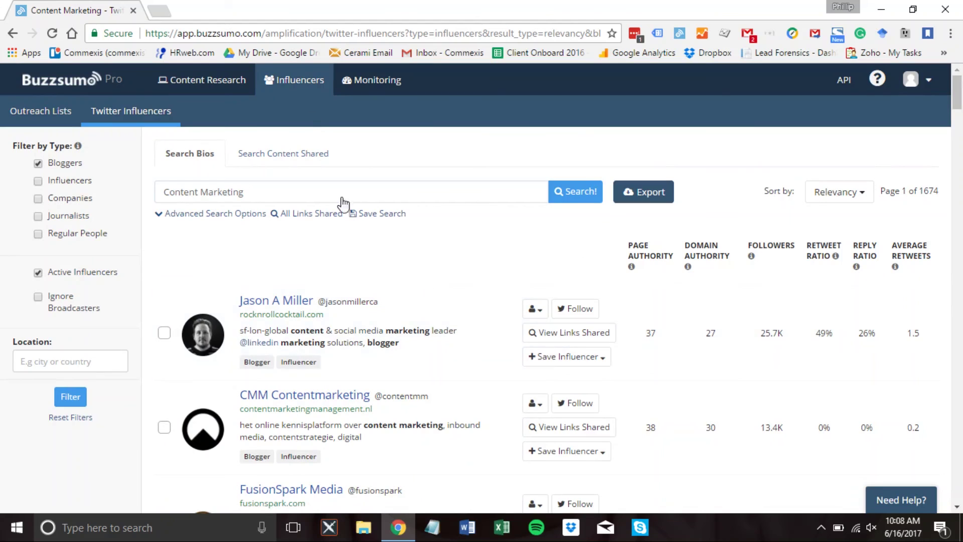
click(635, 191)
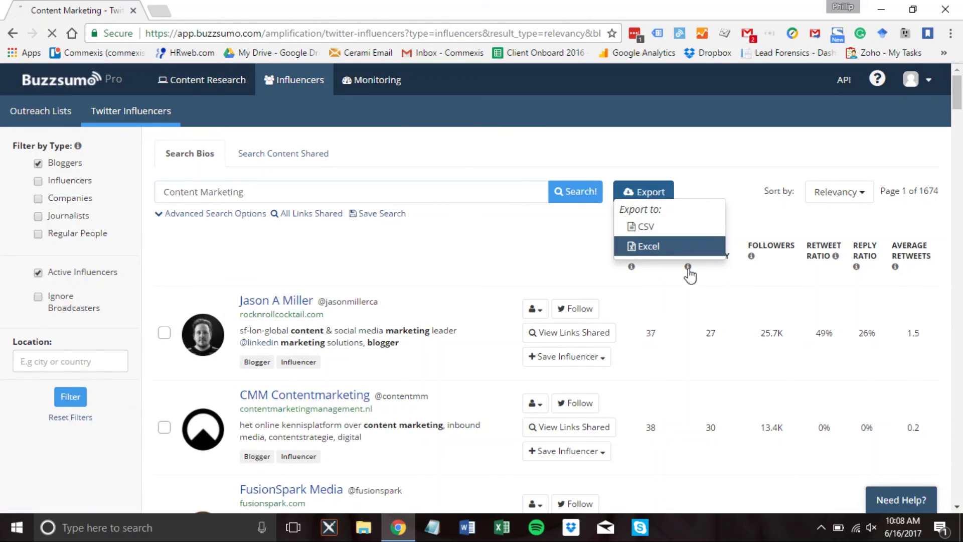
click(663, 246)
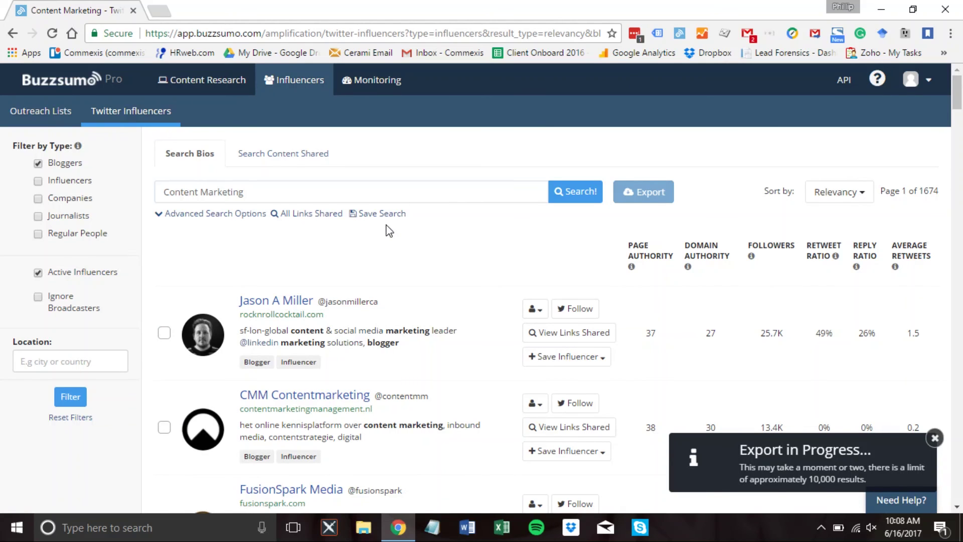
scroll(390, 231, down, 1)
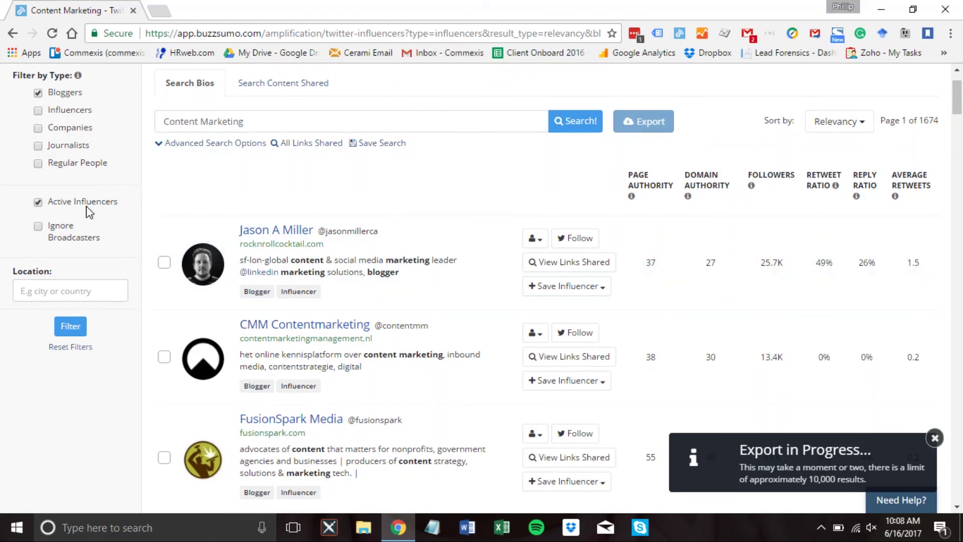
mouse_move(73, 239)
scroll(111, 270, up, 1)
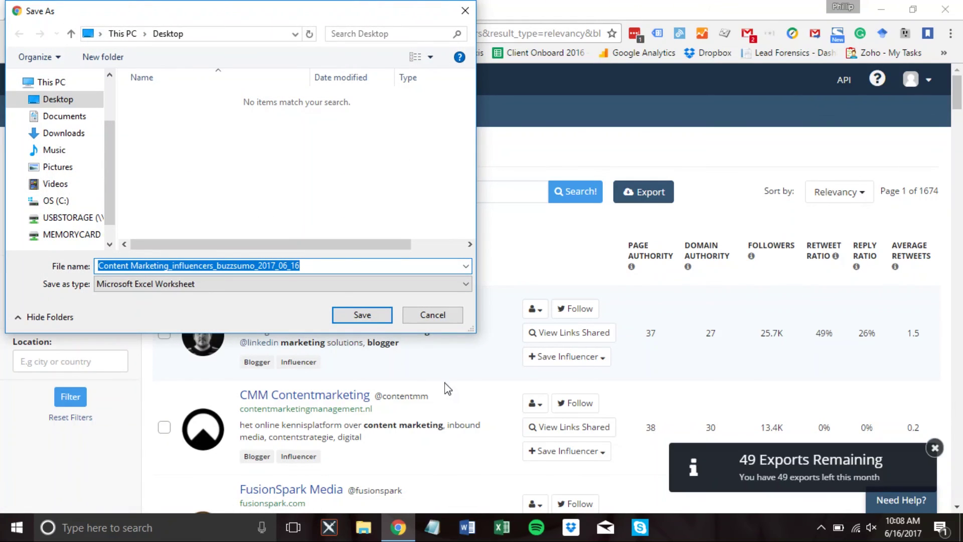
click(358, 316)
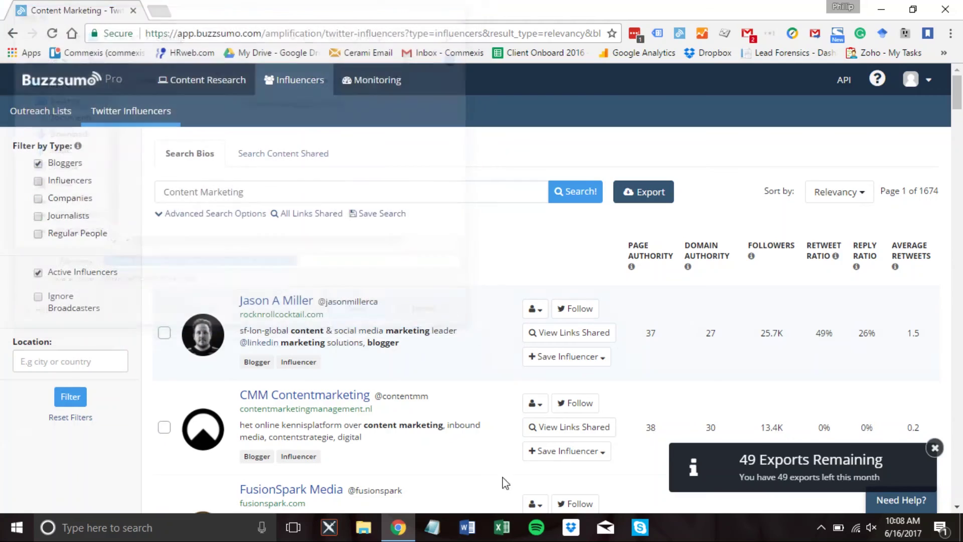
Open the exported influencer workbook in Excel, look through its id and bio rows, and close it
click(119, 497)
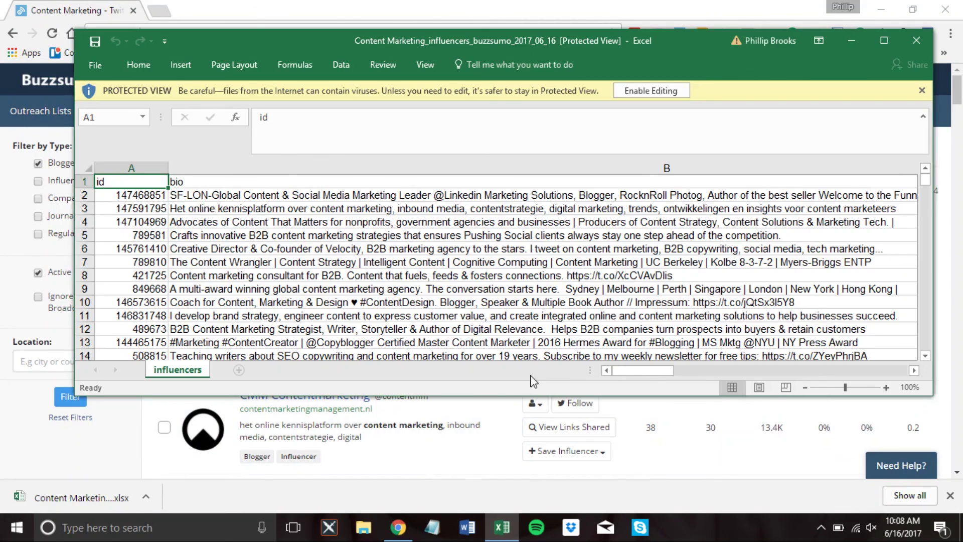
scroll(453, 332, down, 1)
scroll(453, 332, up, 1)
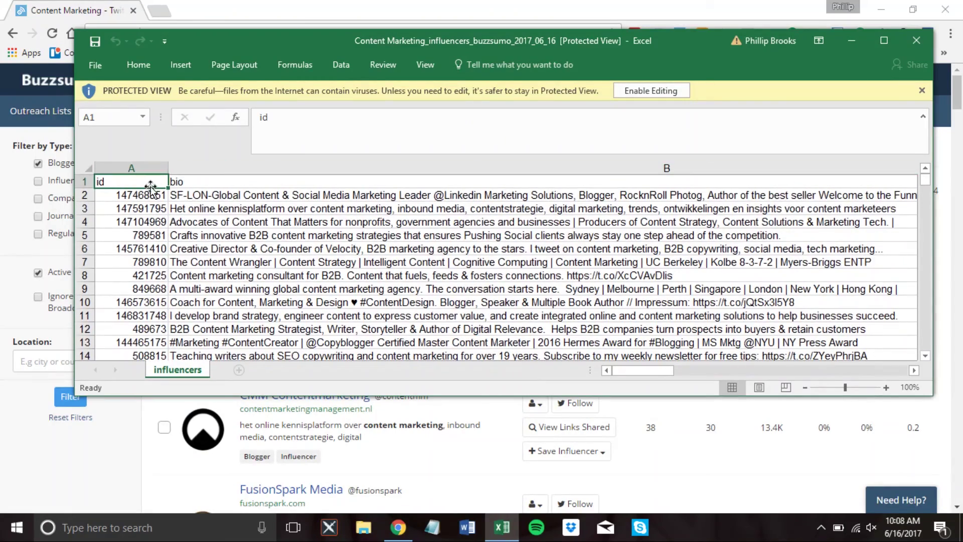
scroll(566, 315, down, 11)
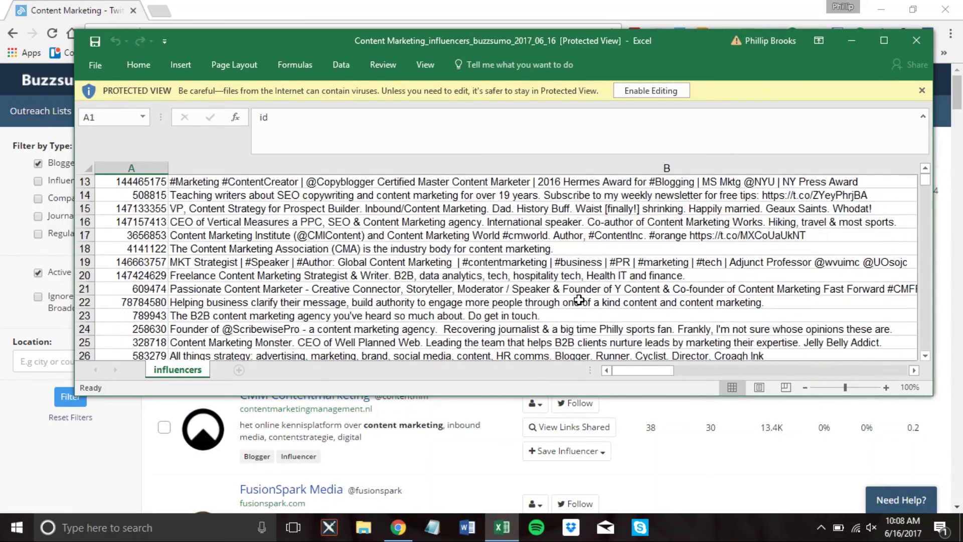
scroll(574, 303, up, 4)
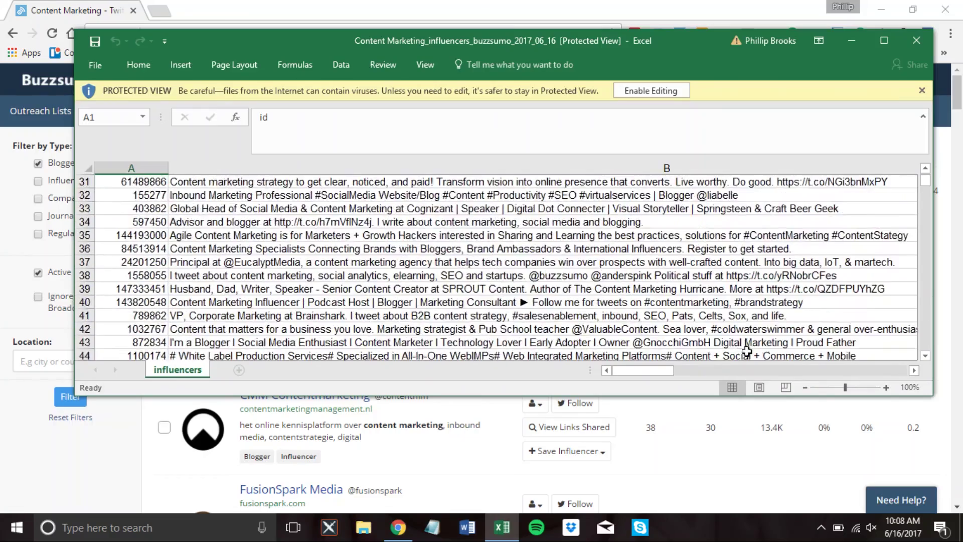
click(915, 43)
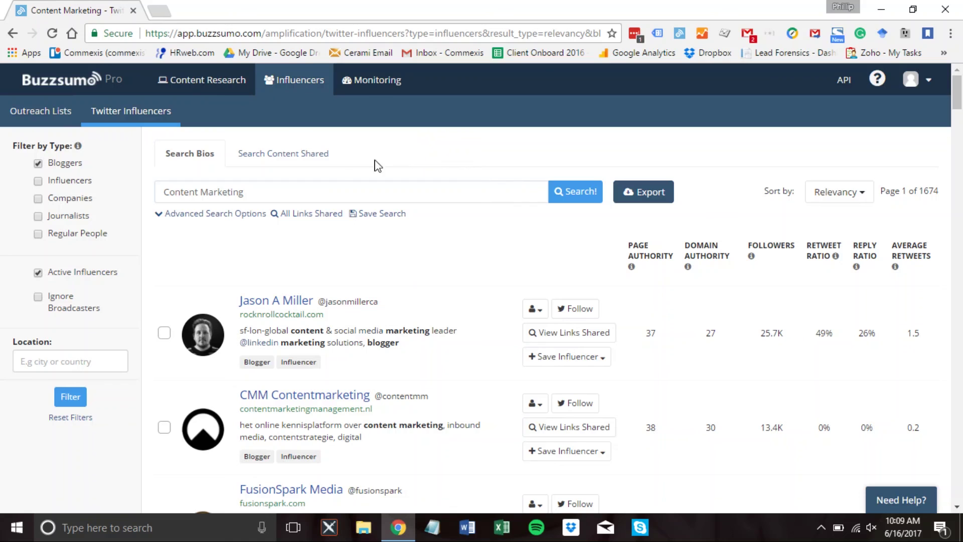
Review the Commexis brand alert's web mentions chart and articles in Monitoring, and expand the Backlinks alerts group
click(367, 81)
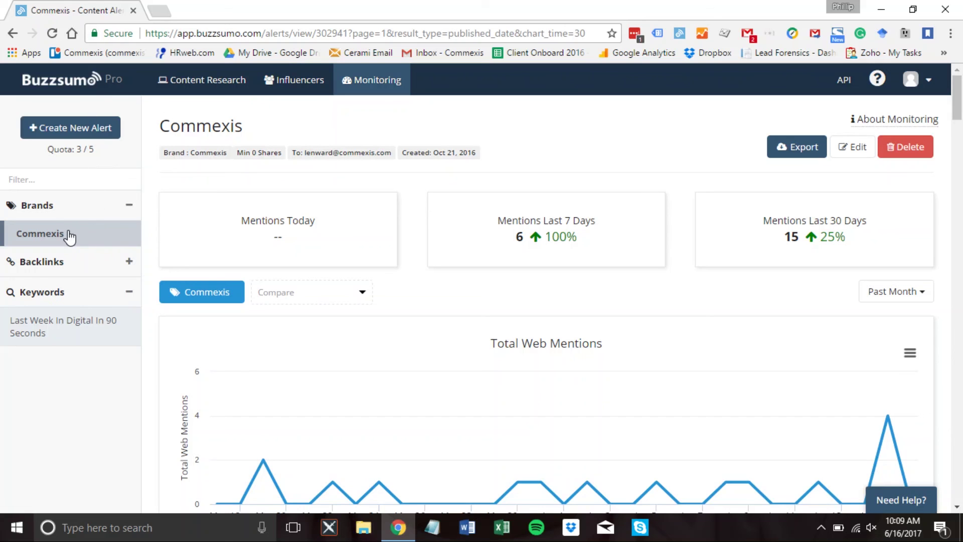
scroll(355, 362, down, 5)
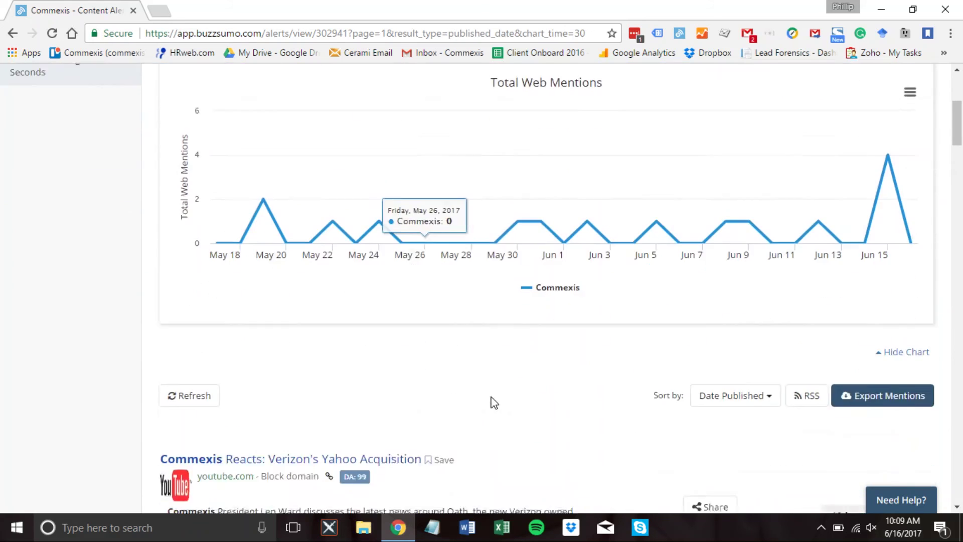
scroll(378, 353, down, 3)
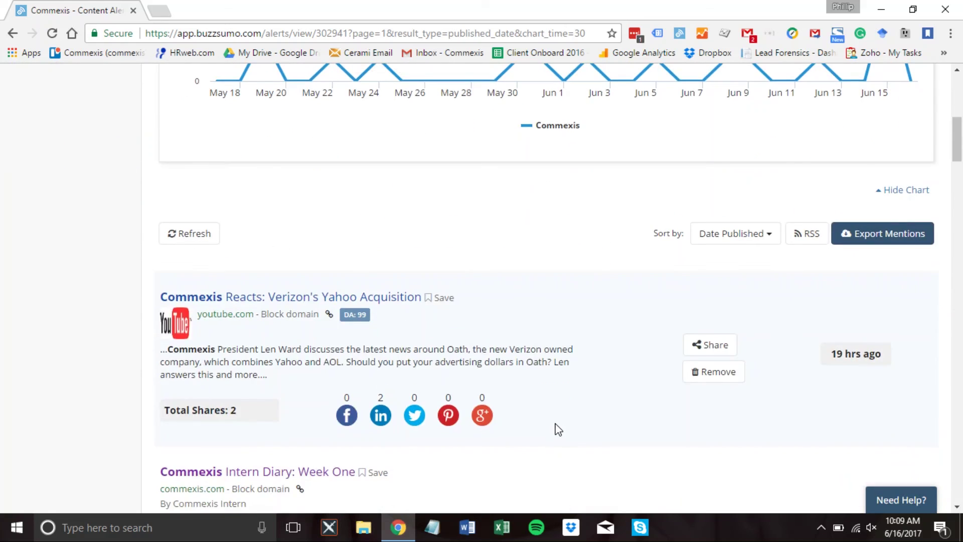
scroll(557, 429, up, 8)
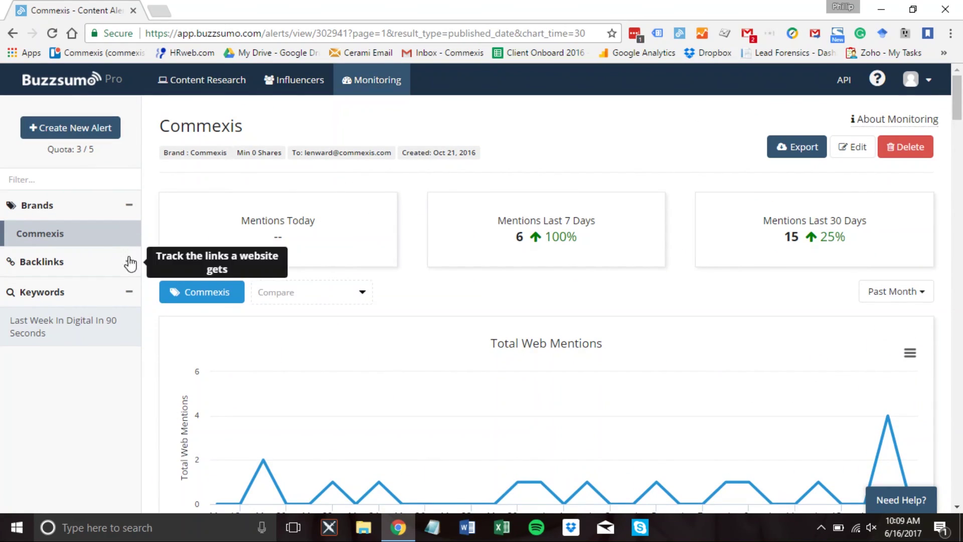
click(128, 261)
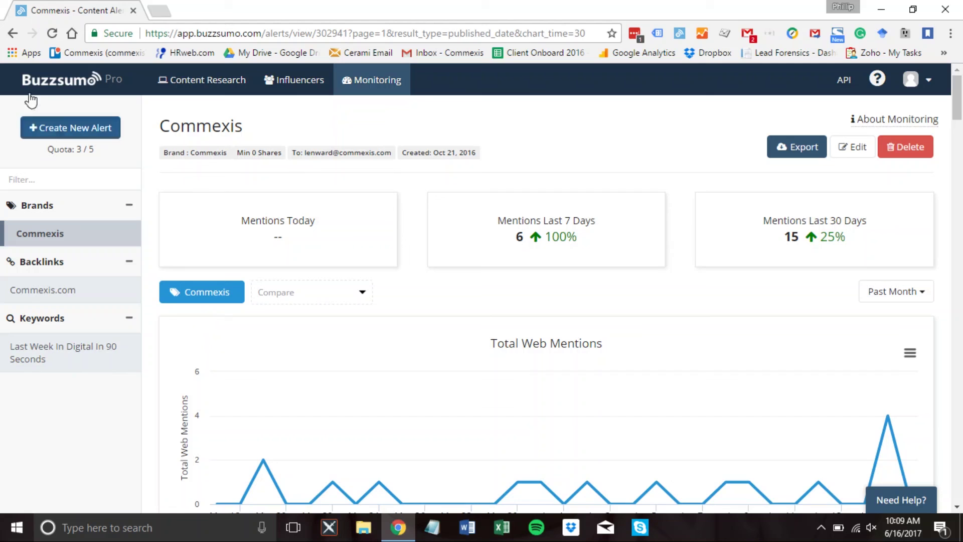
Start a new Keyword Mentions alert for the exact keyword "content marketing", leaving the extra keyword and domain filters empty
click(53, 127)
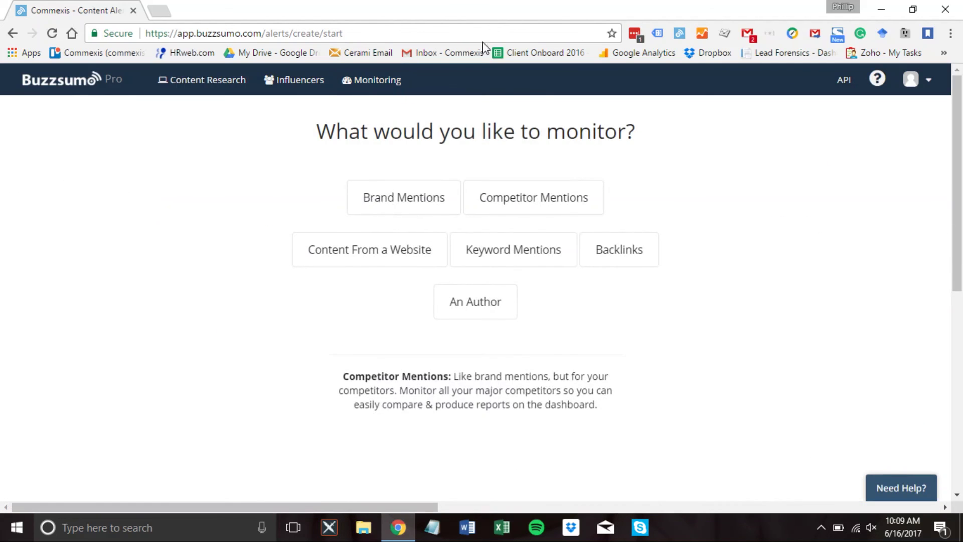
click(523, 251)
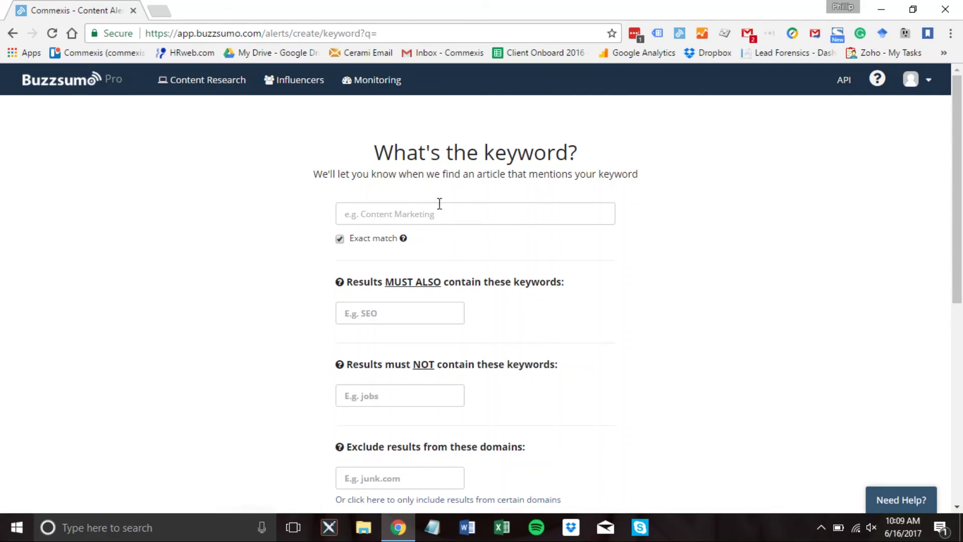
click(411, 209)
text(content mar)
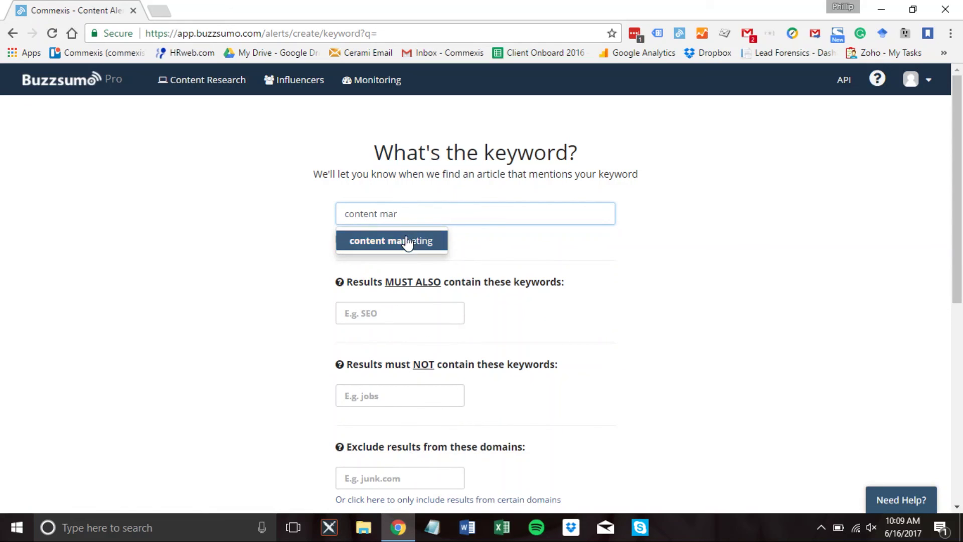
click(408, 242)
scroll(436, 285, down, 1)
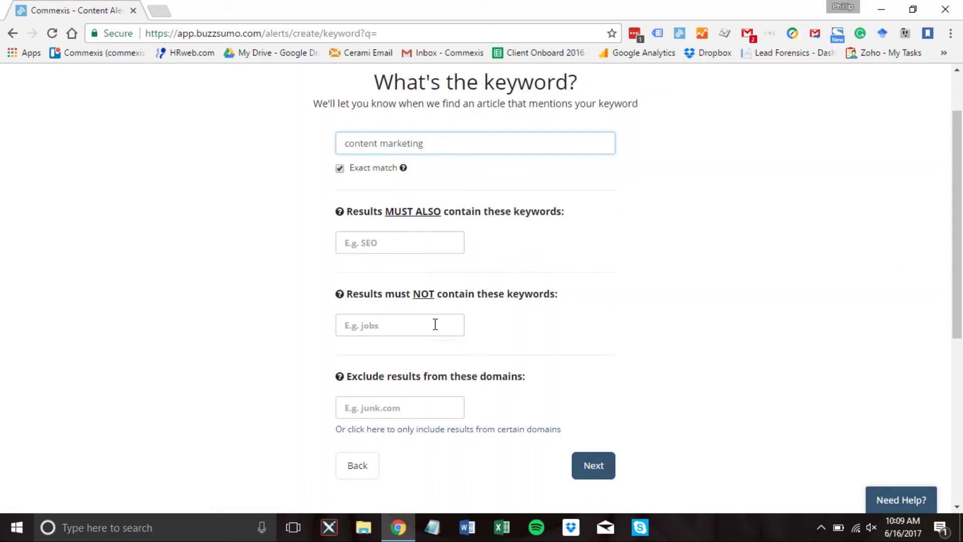
scroll(442, 347, down, 1)
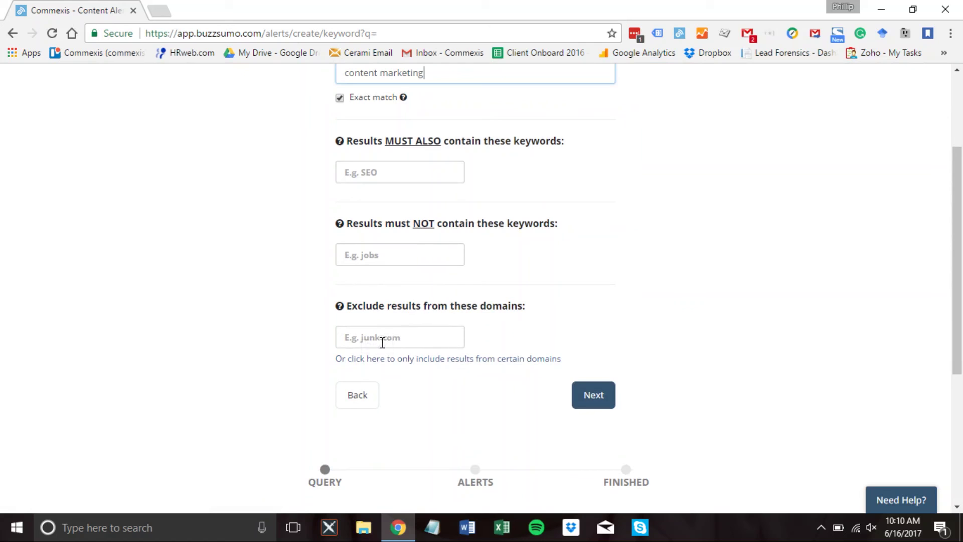
scroll(502, 432, down, 1)
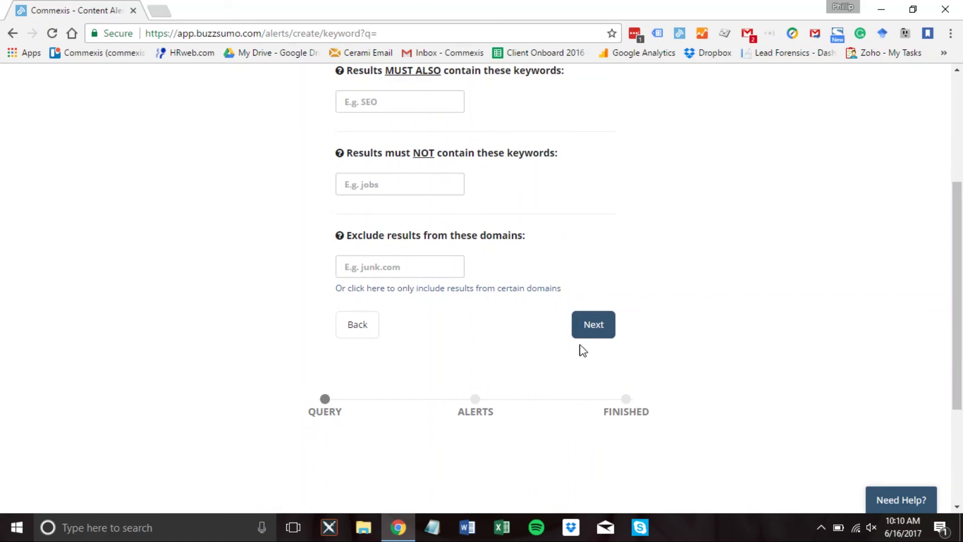
Accept the keyword query, keep the daily email digest as the notification option, and finish creating the alert
click(590, 333)
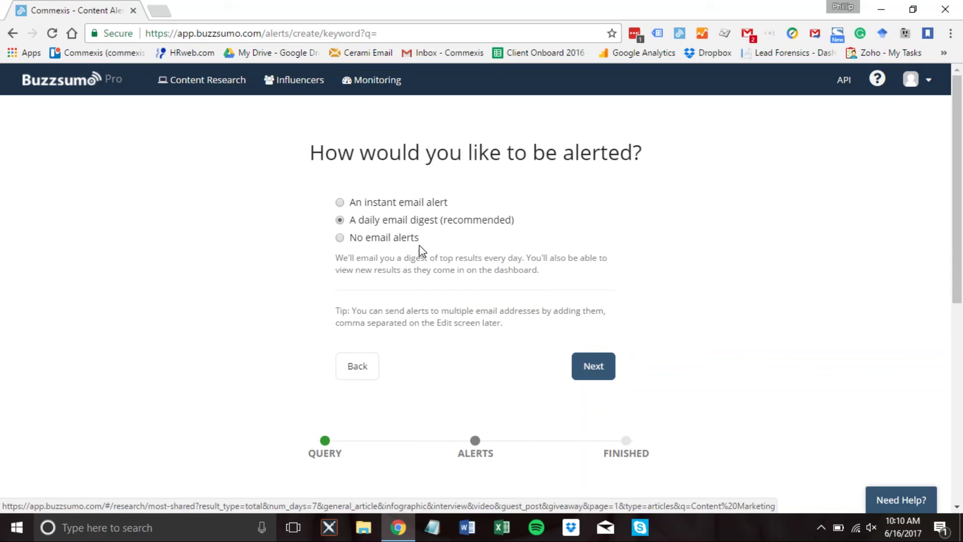
click(598, 377)
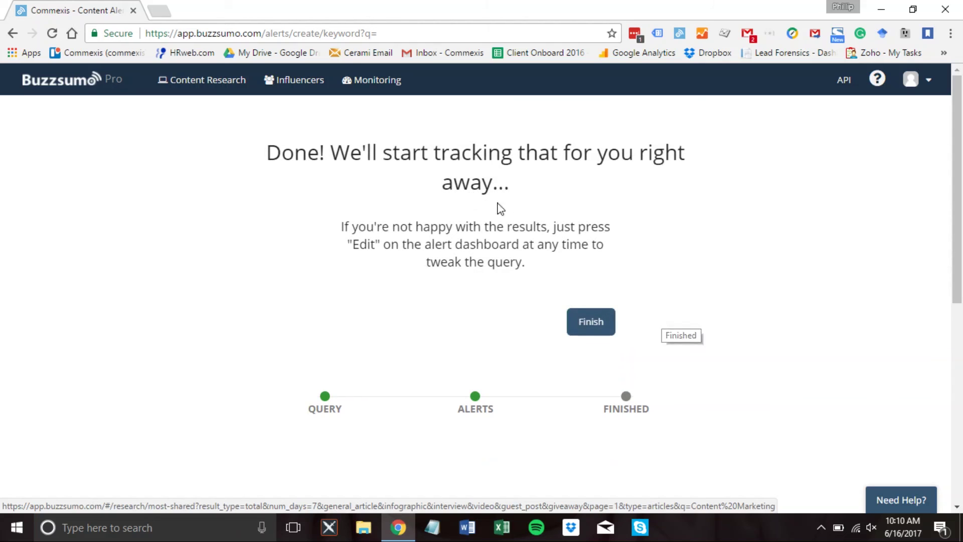
click(591, 323)
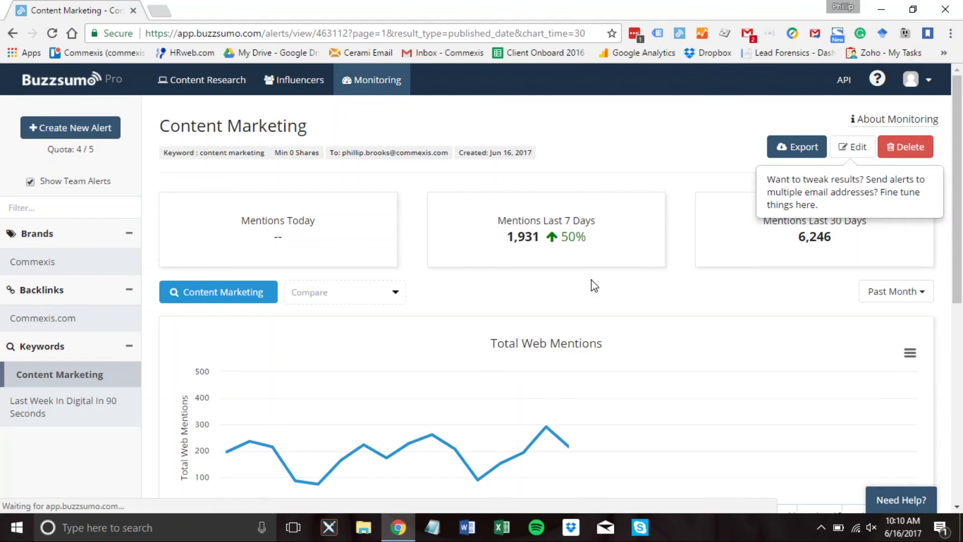
Examine the Content Marketing alert's total web mentions chart and its list of mentioning articles
scroll(650, 314, down, 1)
scroll(649, 313, down, 1)
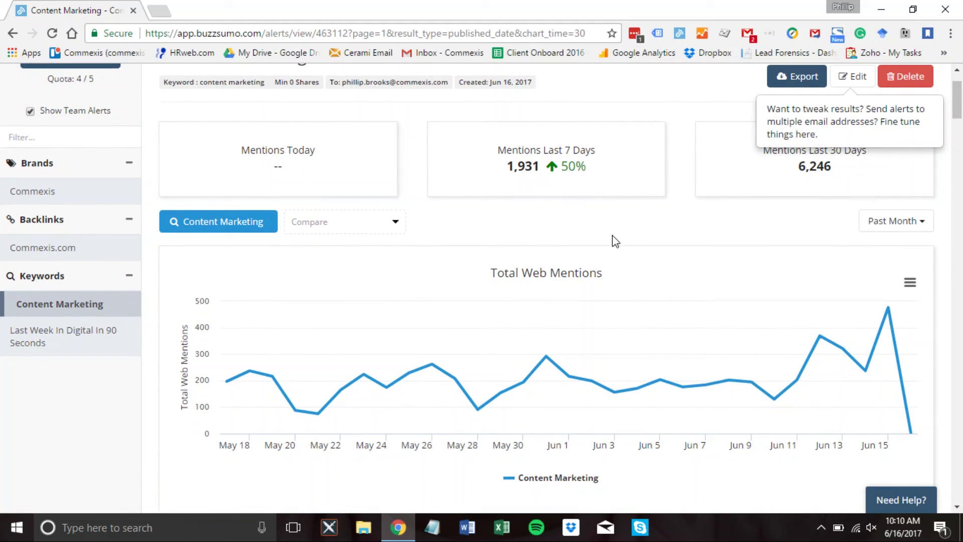
scroll(615, 242, down, 2)
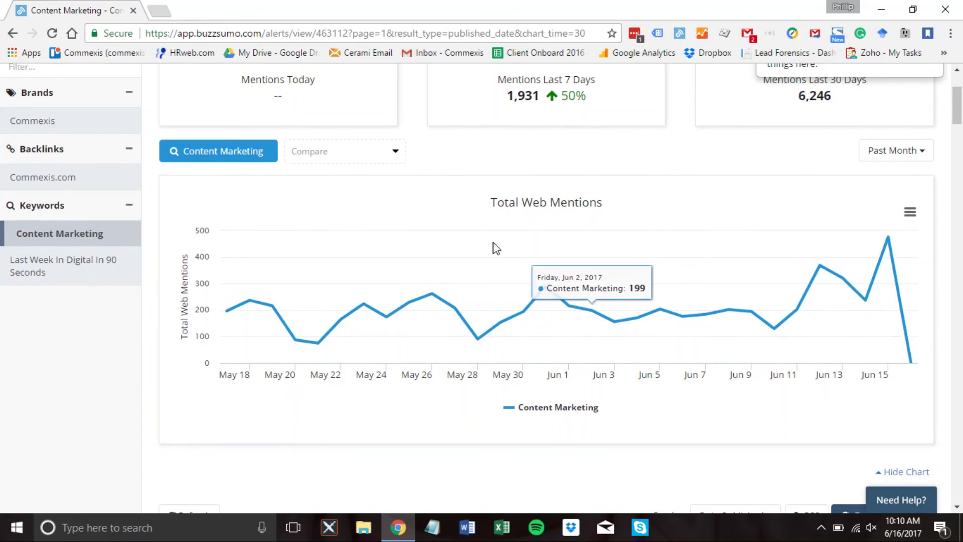
scroll(582, 315, down, 2)
scroll(582, 315, down, 2)
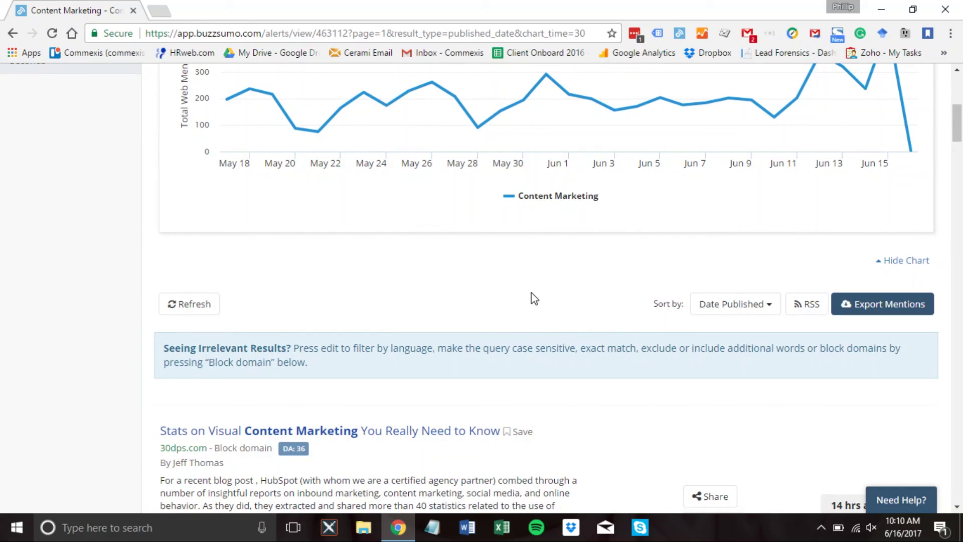
scroll(535, 299, up, 7)
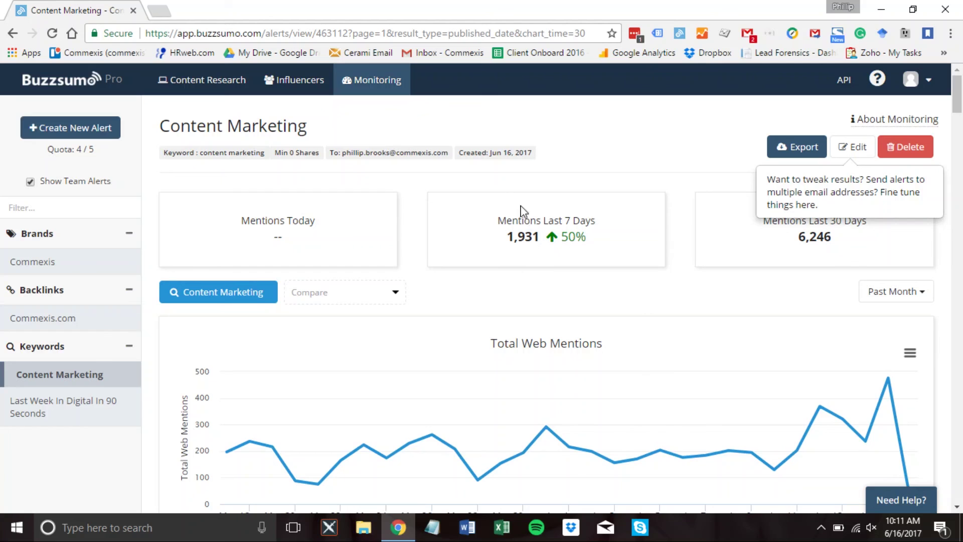
Run a Content Analysis for "Content Marketing" over the past week and view average shares by network and content type
click(338, 149)
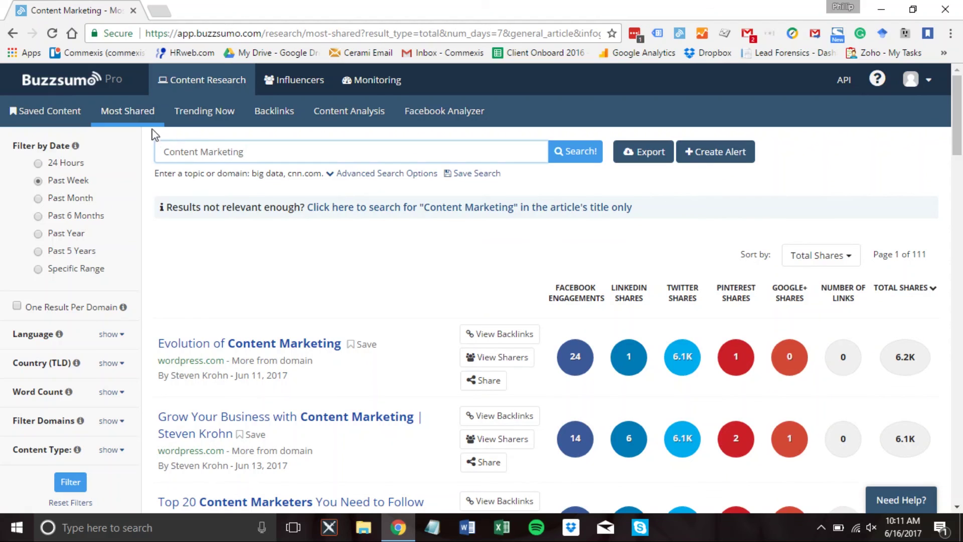
scroll(211, 176, down, 1)
scroll(301, 215, up, 1)
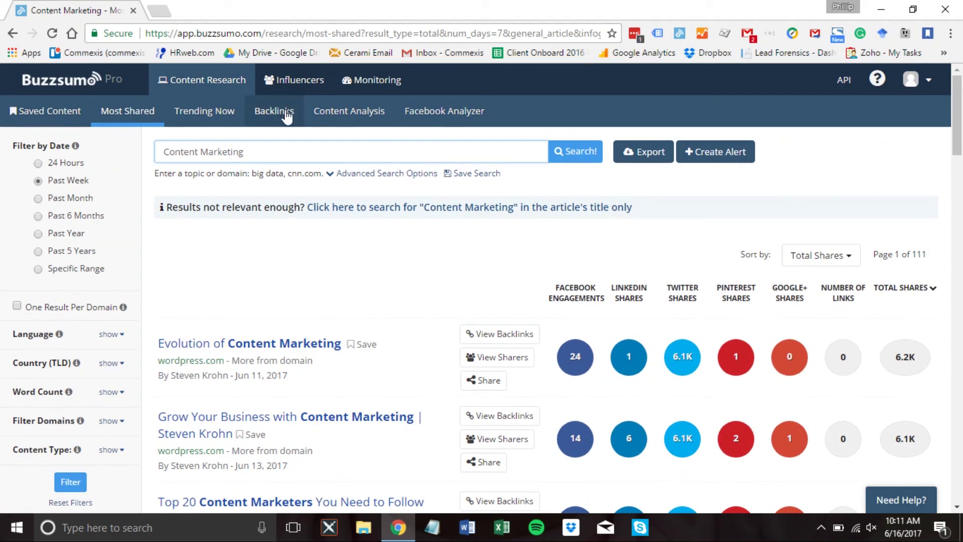
click(351, 112)
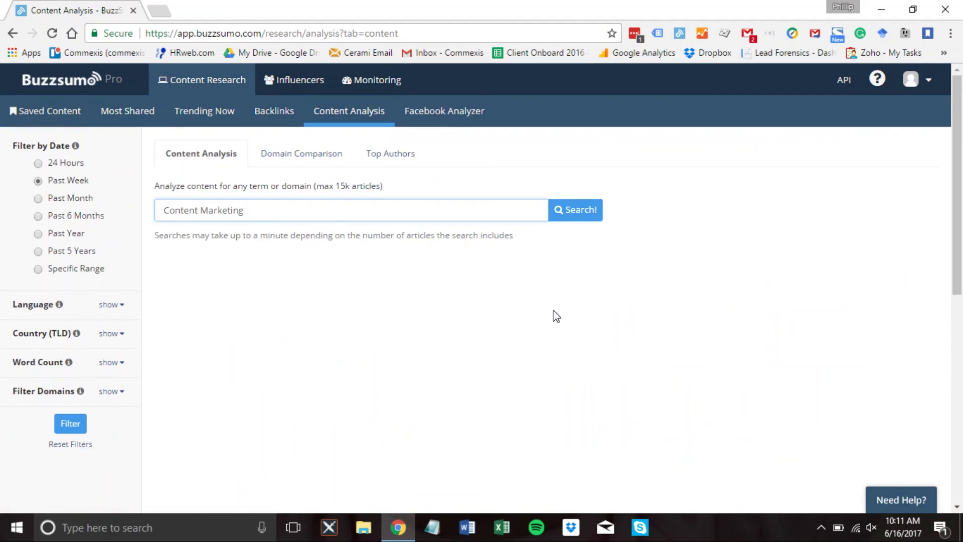
click(573, 211)
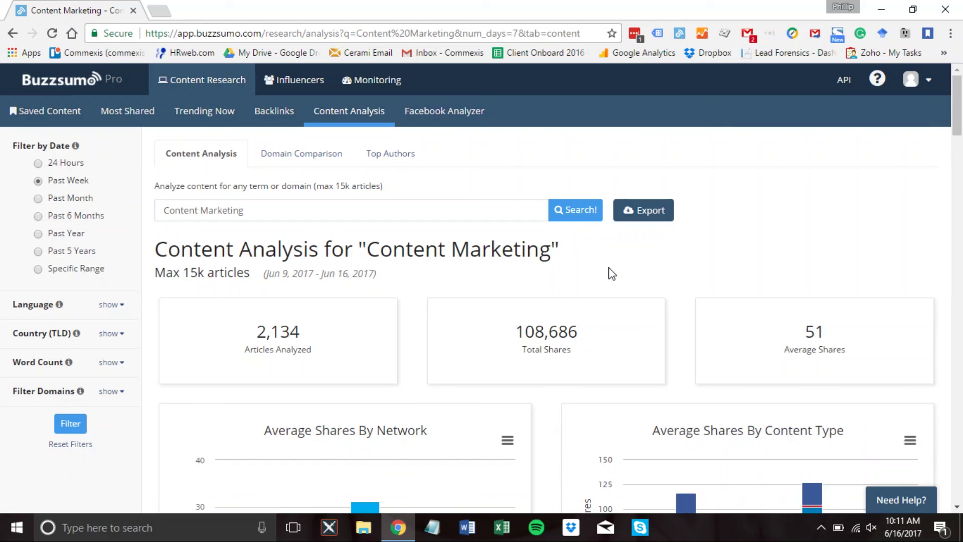
scroll(544, 299, down, 5)
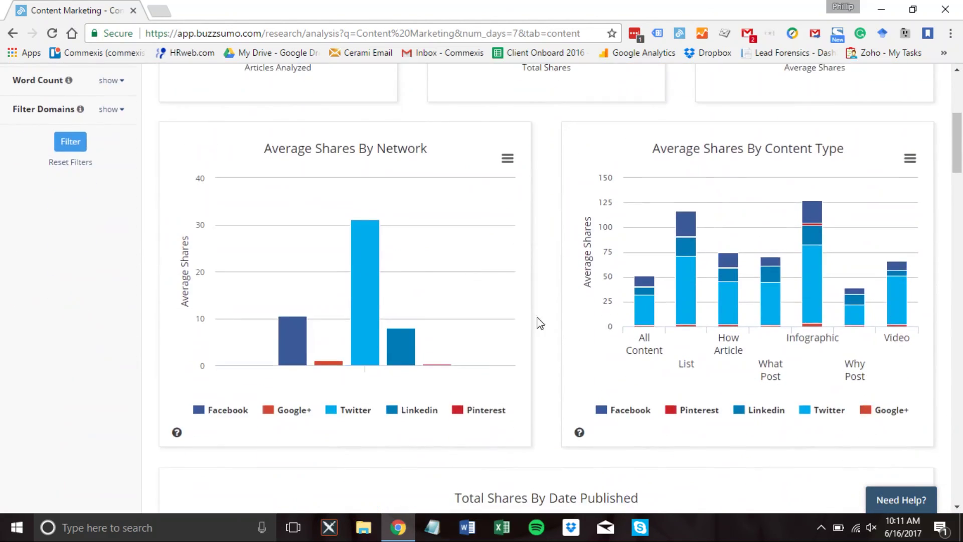
Examine the Content Marketing analysis totals and the average shares by network and by content type
scroll(535, 323, up, 4)
scroll(548, 316, down, 3)
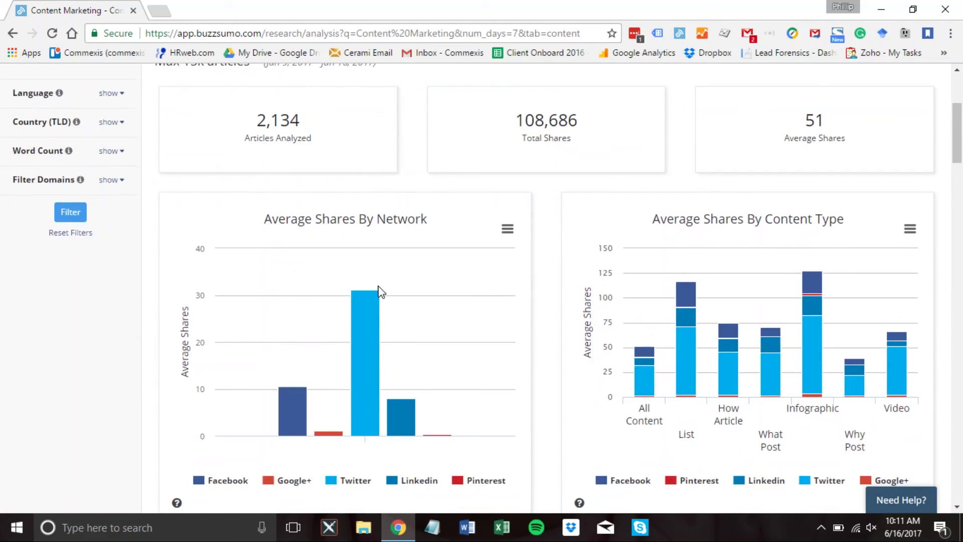
scroll(376, 289, down, 1)
mouse_move(348, 295)
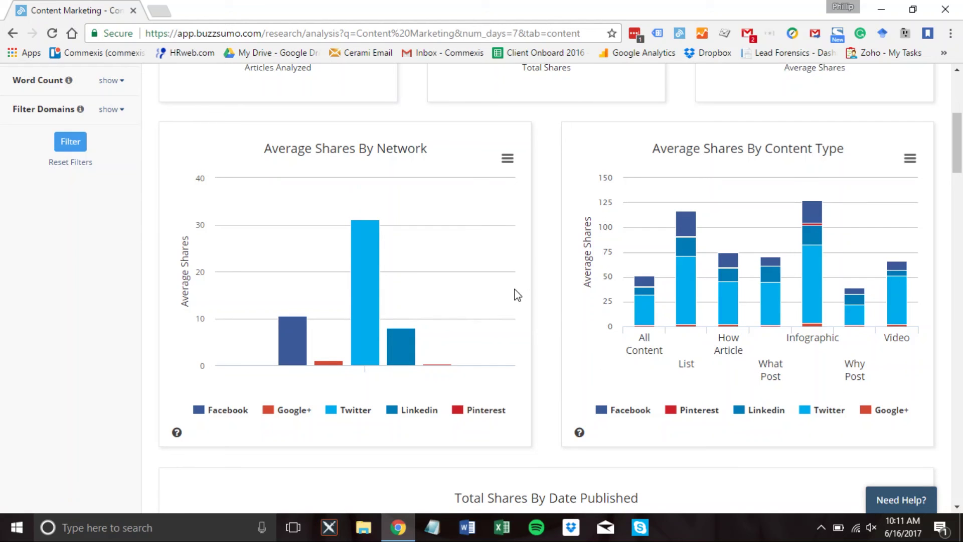
scroll(511, 302, down, 3)
scroll(516, 322, up, 4)
Review the rest of the Content Marketing analysis: shares by publication date and content length, most shared domains, and top pieces of content
scroll(555, 340, down, 10)
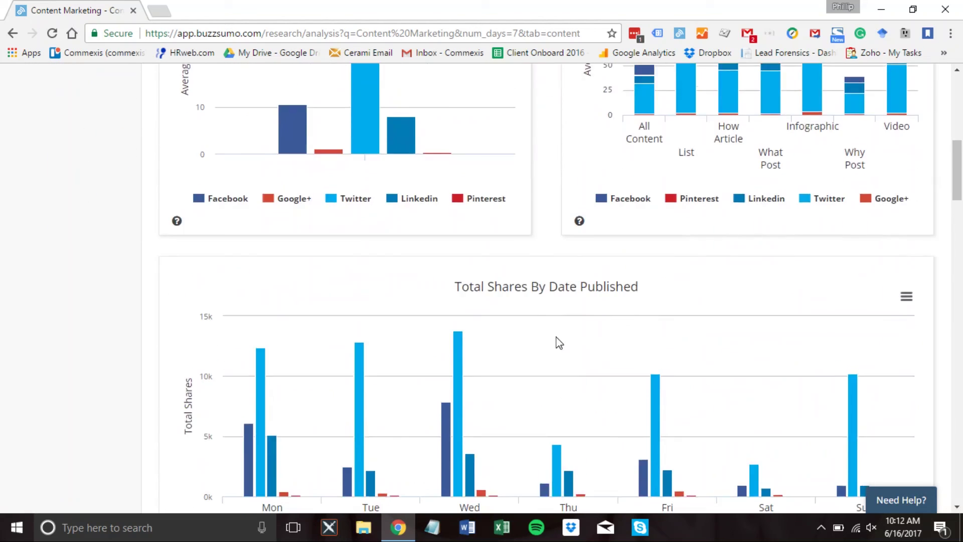
scroll(561, 341, down, 12)
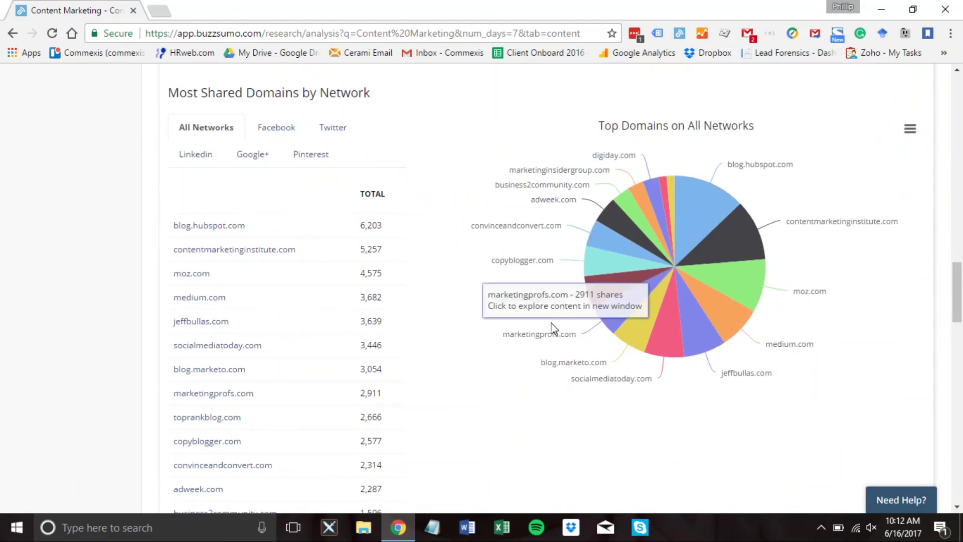
scroll(499, 308, down, 3)
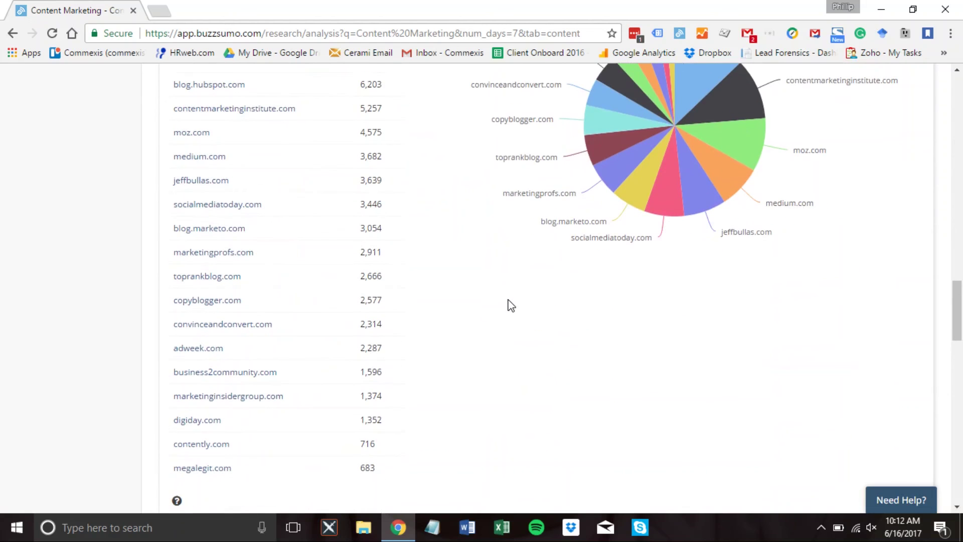
scroll(511, 305, down, 5)
scroll(544, 320, down, 6)
scroll(547, 318, down, 7)
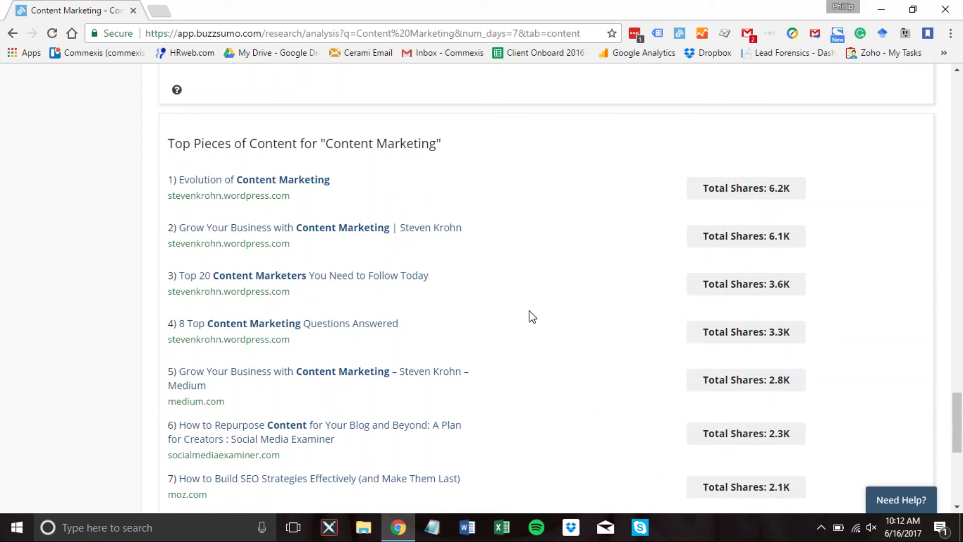
scroll(532, 314, down, 6)
scroll(530, 314, up, 11)
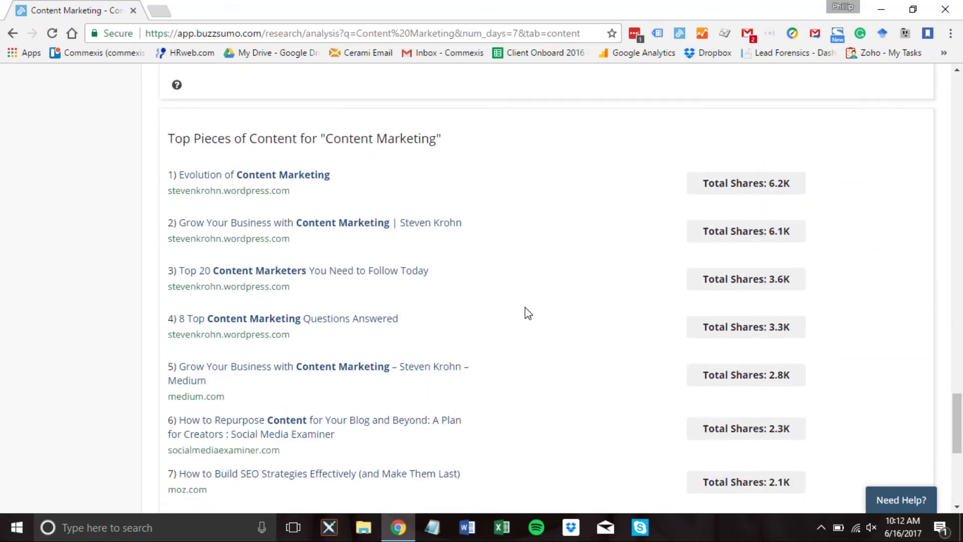
scroll(528, 312, up, 20)
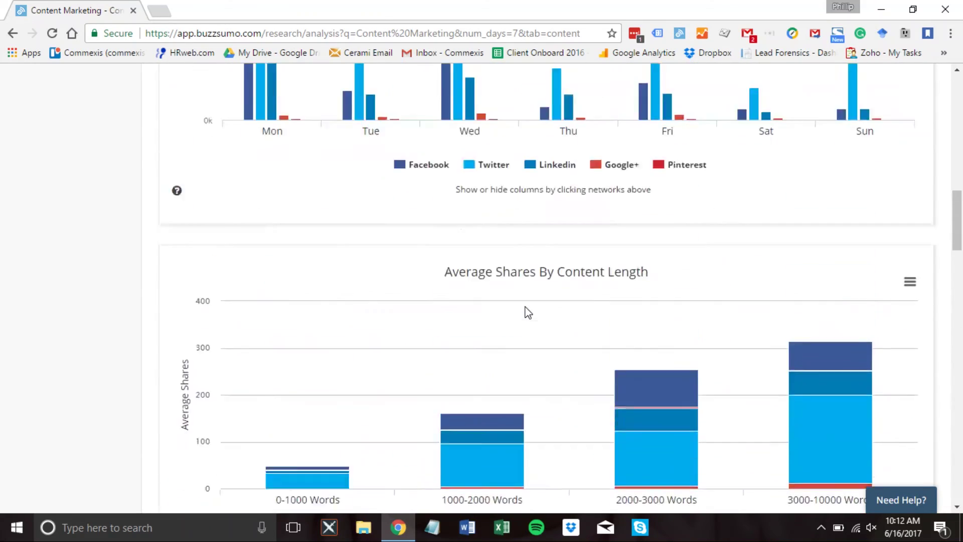
scroll(529, 313, up, 15)
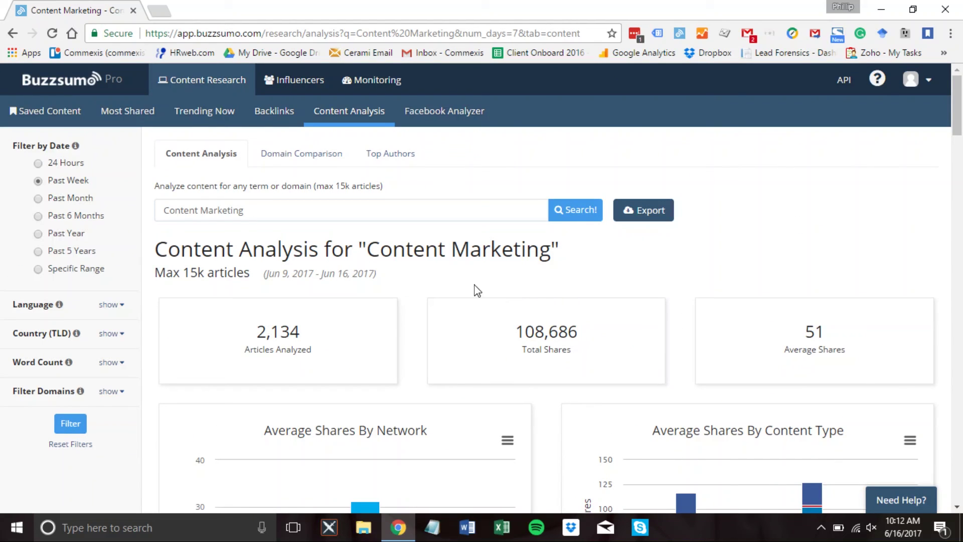
scroll(477, 291, down, 7)
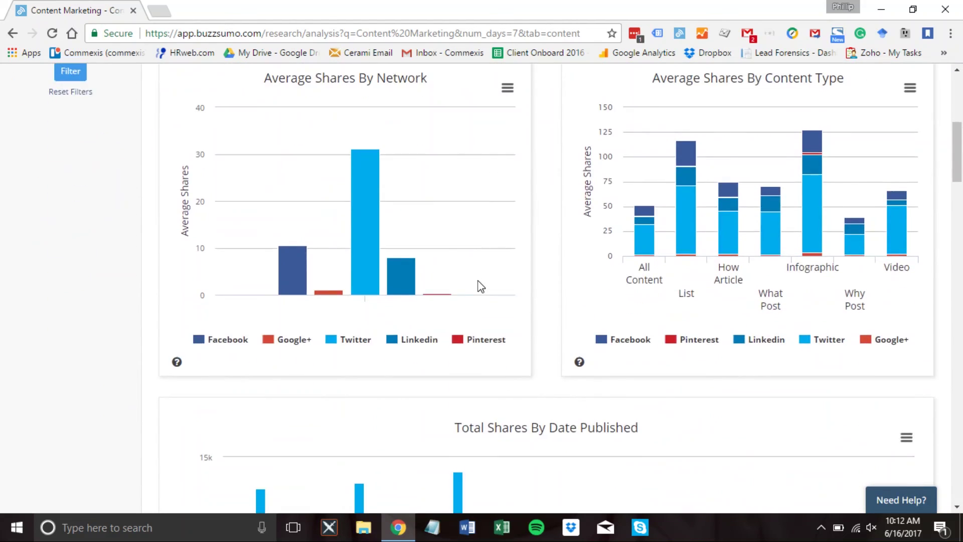
scroll(463, 286, up, 7)
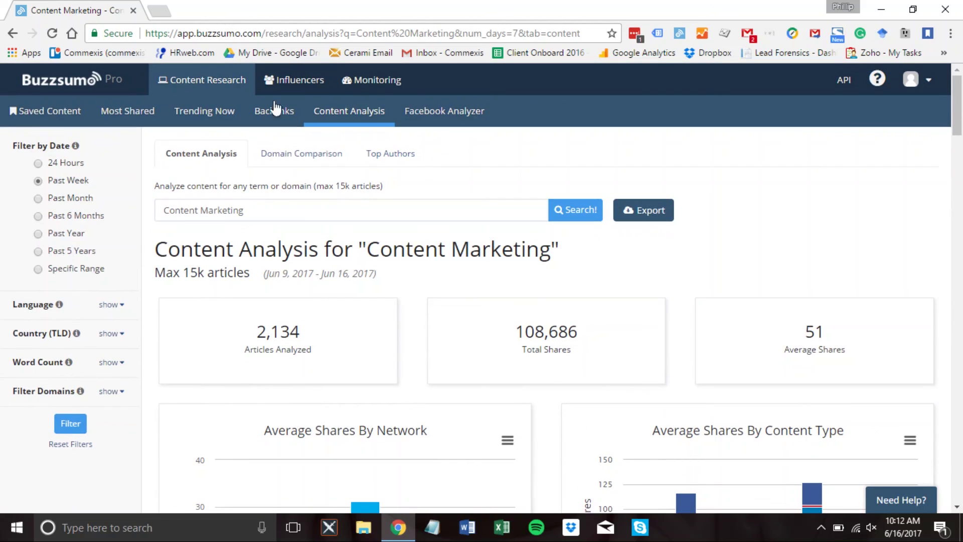
Open the Domain Comparison and choose adweek.com as the first domain
click(315, 154)
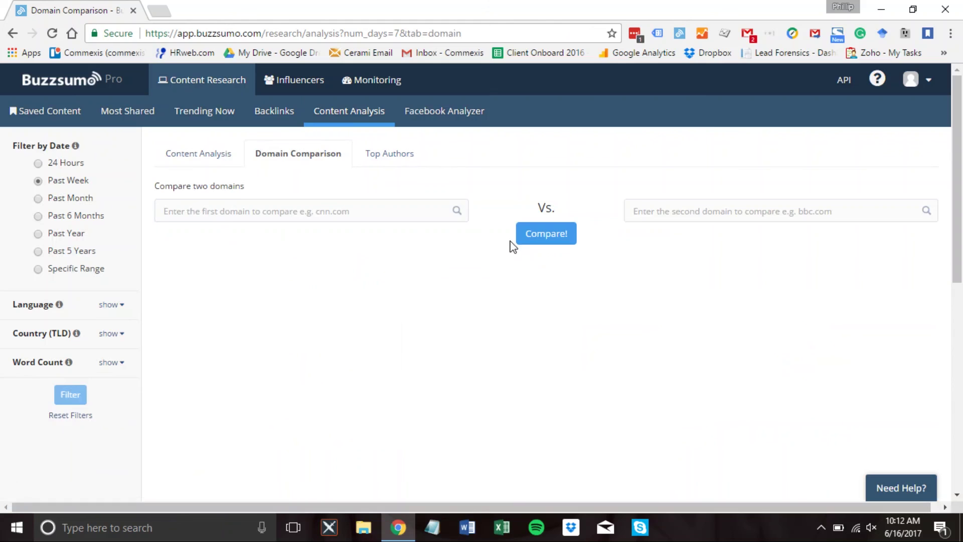
click(325, 213)
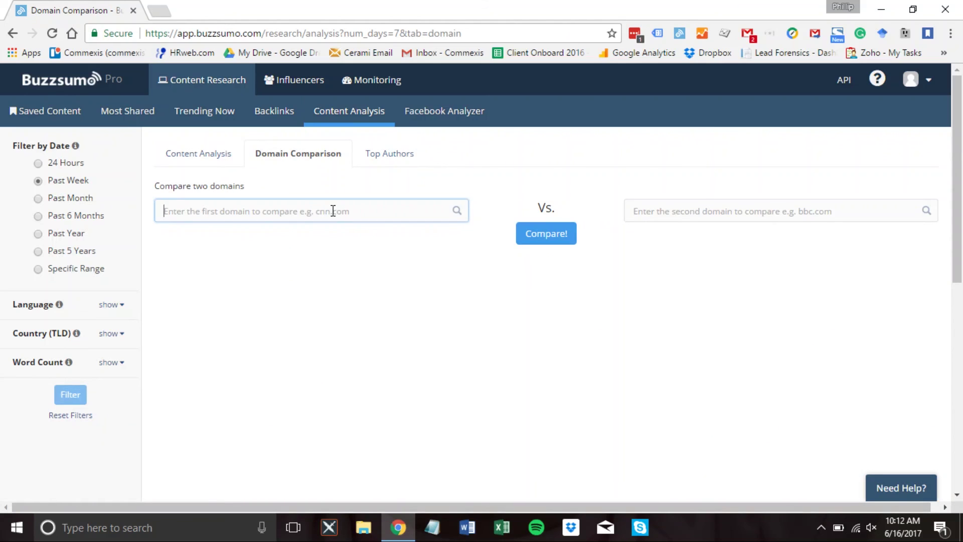
text(adweek)
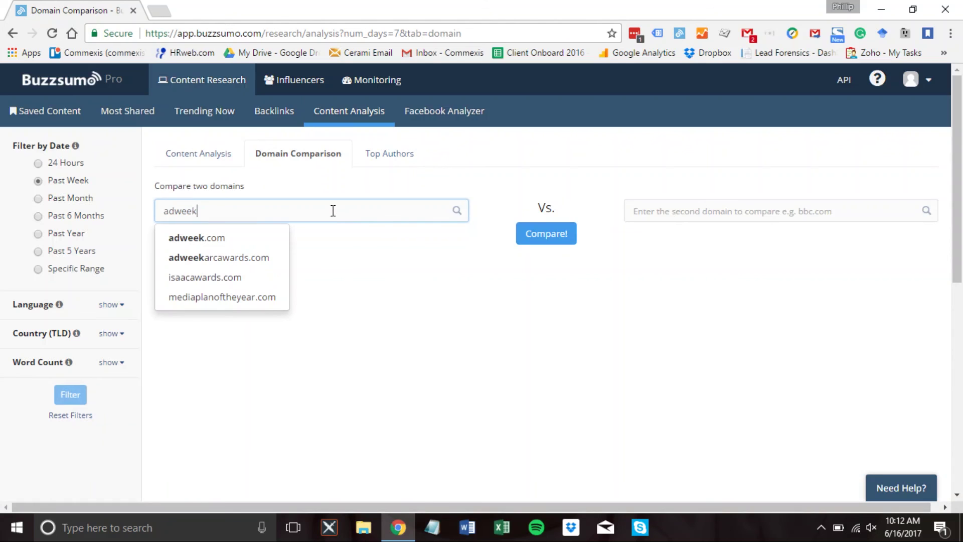
click(260, 237)
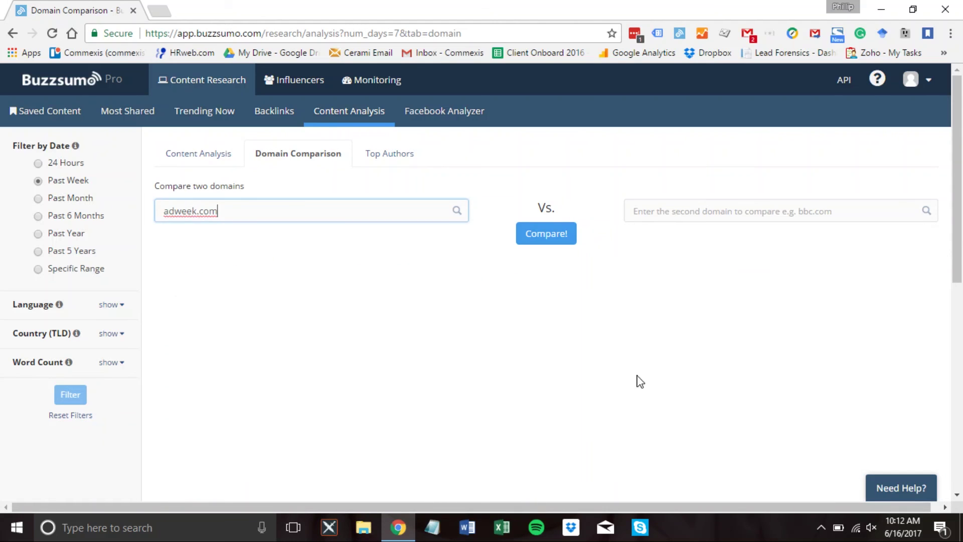
Choose digiday.com as the second domain and run the comparison against adweek.com
click(659, 210)
text(dgi)
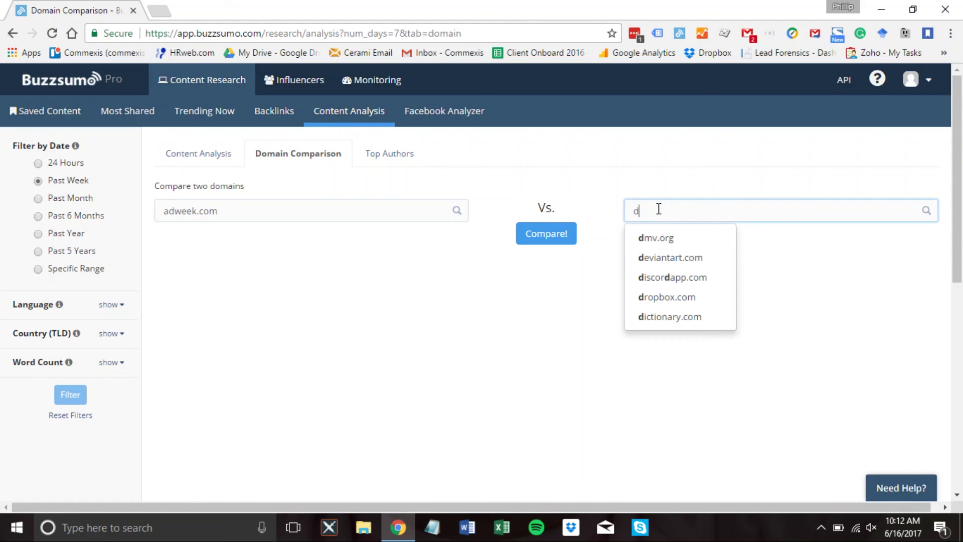
key(BackSpace)
key(BackSpace)
text(ign)
key(BackSpace)
text(iday)
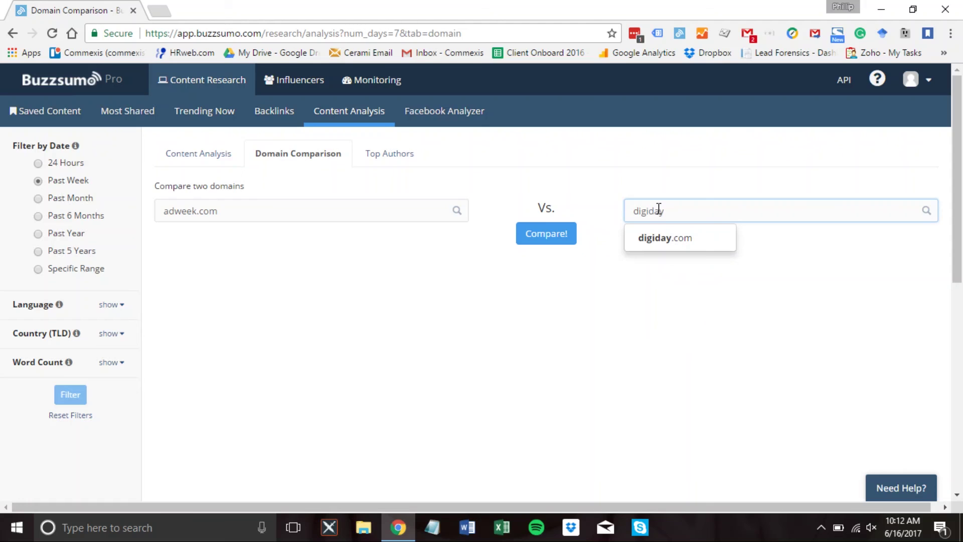
click(667, 235)
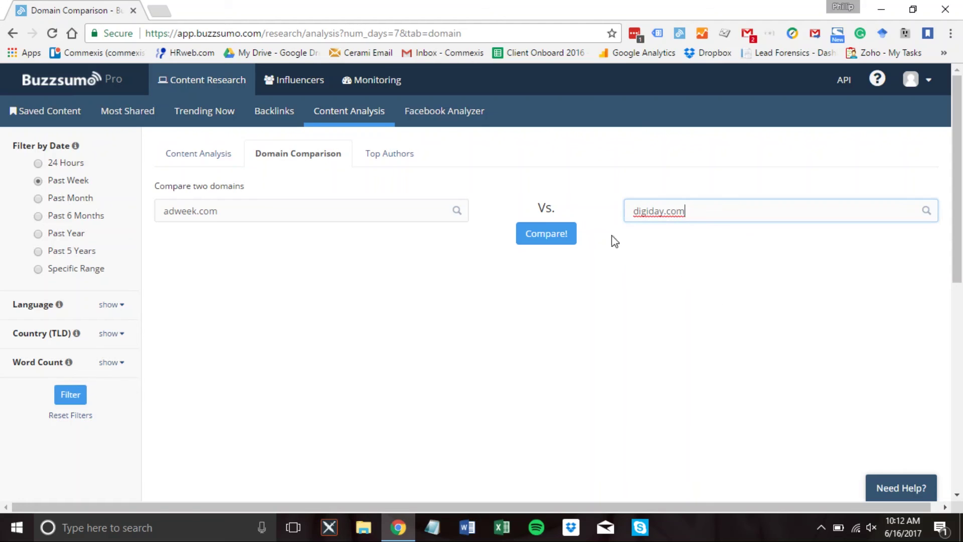
click(569, 232)
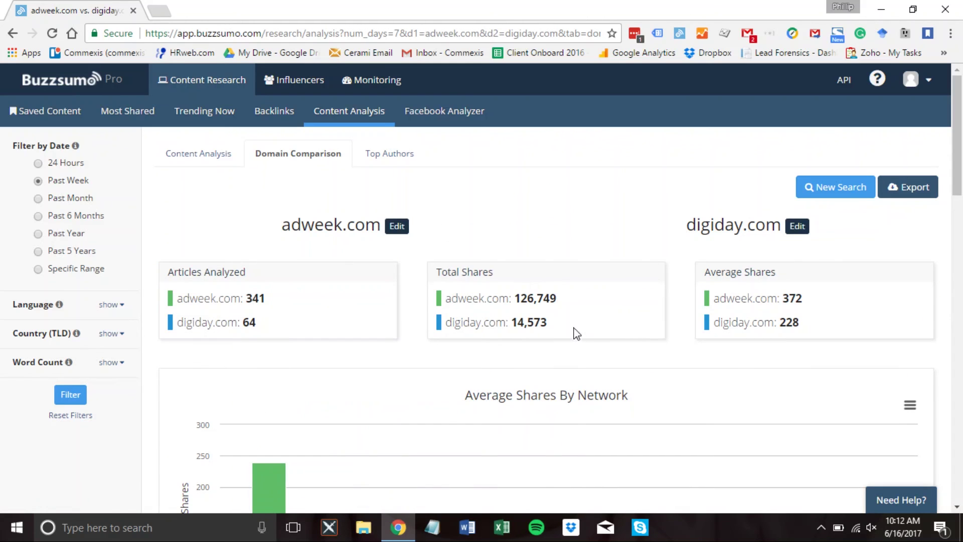
Compare adweek.com and digiday.com on articles analyzed, total shares, average shares, and average shares by network
scroll(506, 282, down, 2)
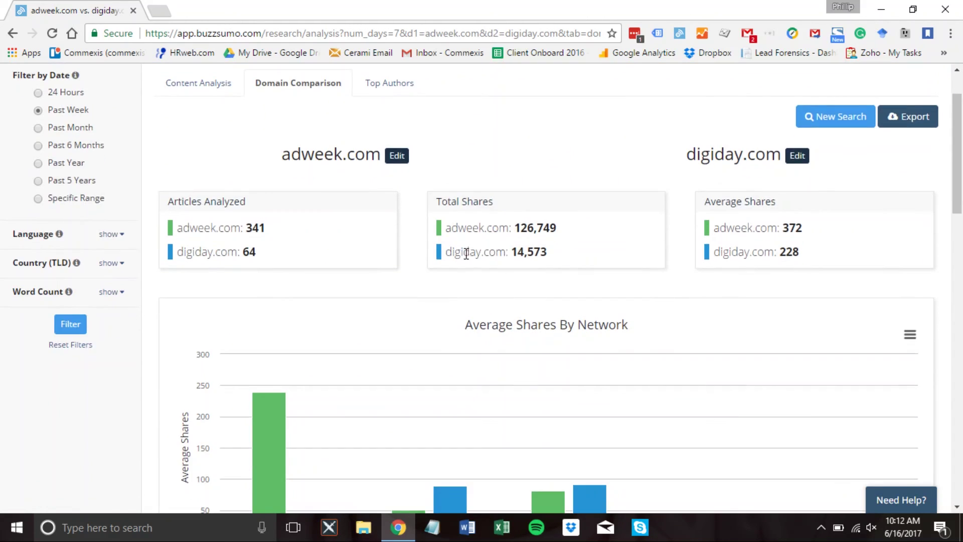
scroll(521, 287, down, 2)
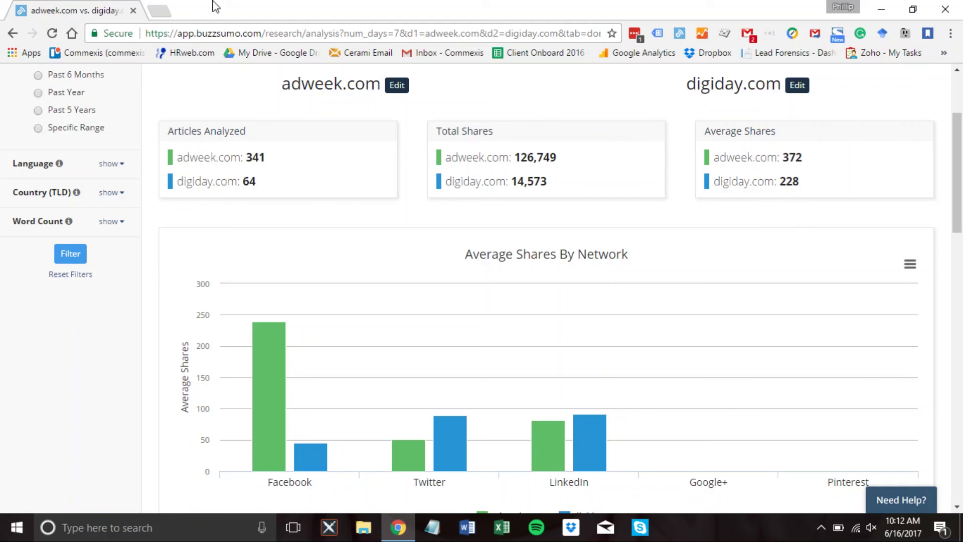
scroll(273, 173, down, 2)
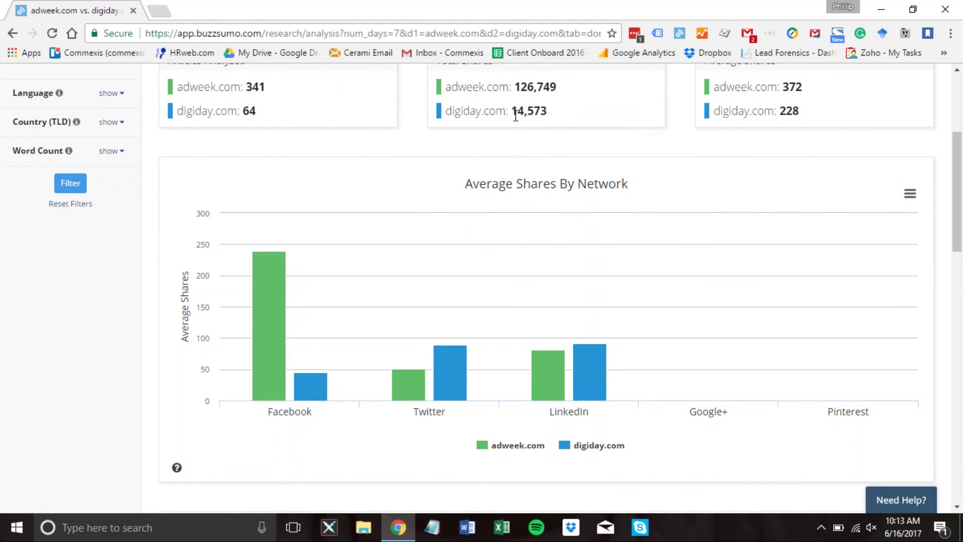
scroll(387, 77, up, 2)
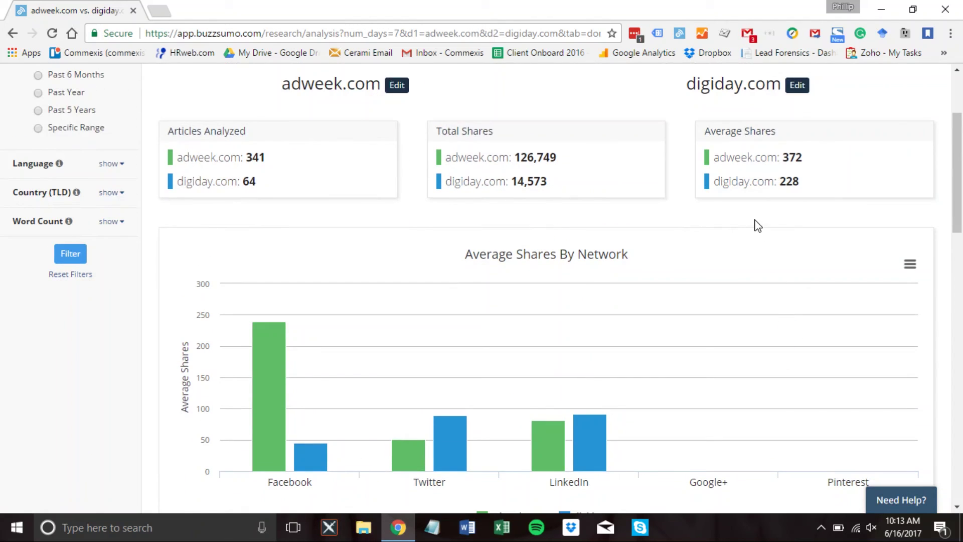
scroll(738, 231, down, 2)
scroll(707, 242, up, 5)
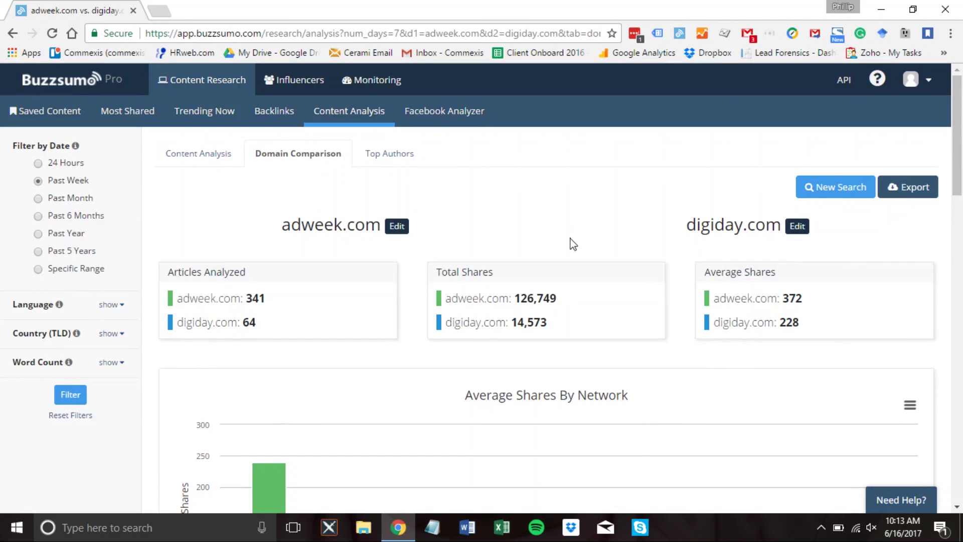
Examine the domain comparison charts for average shares by network, content type and content length, down to the report's date range
scroll(576, 270, down, 5)
scroll(639, 254, down, 6)
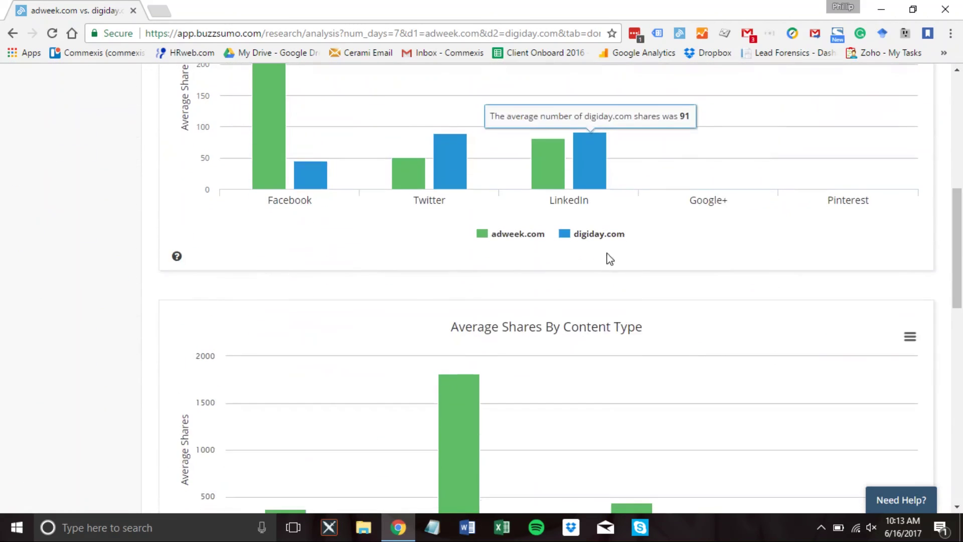
scroll(655, 300, down, 2)
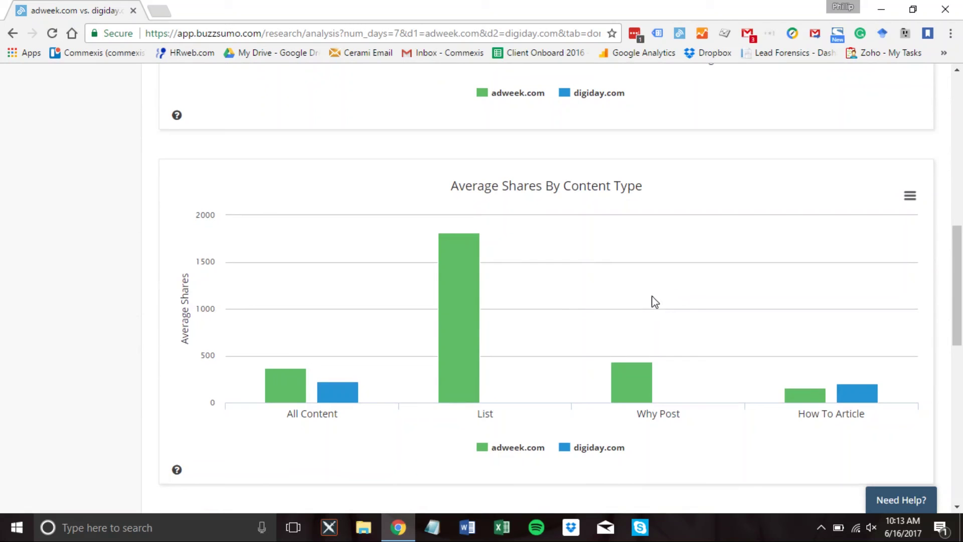
scroll(595, 273, down, 6)
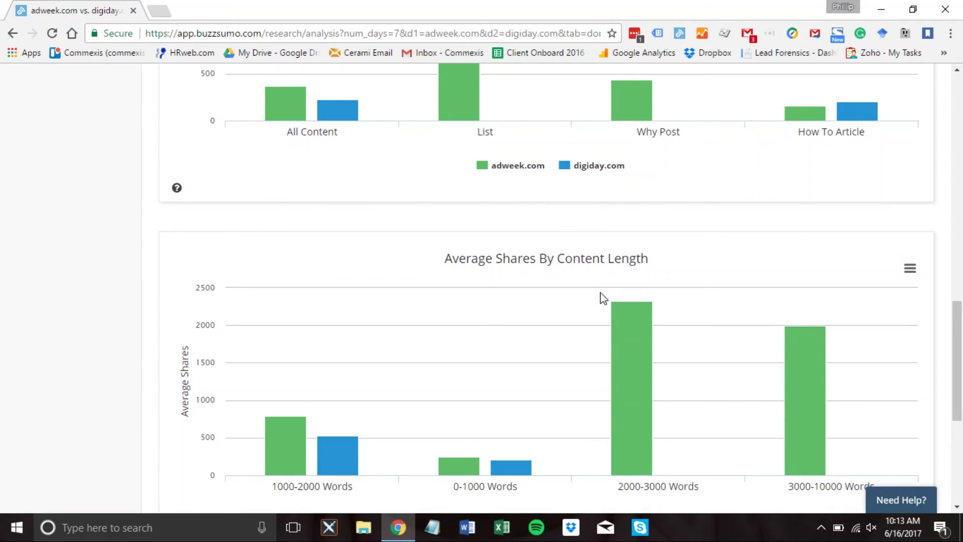
scroll(595, 318, up, 9)
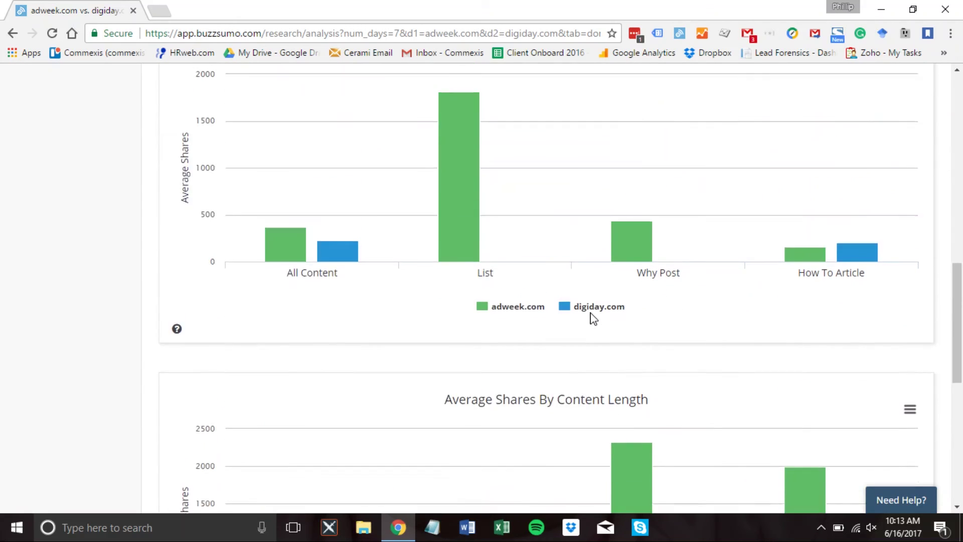
scroll(597, 324, up, 7)
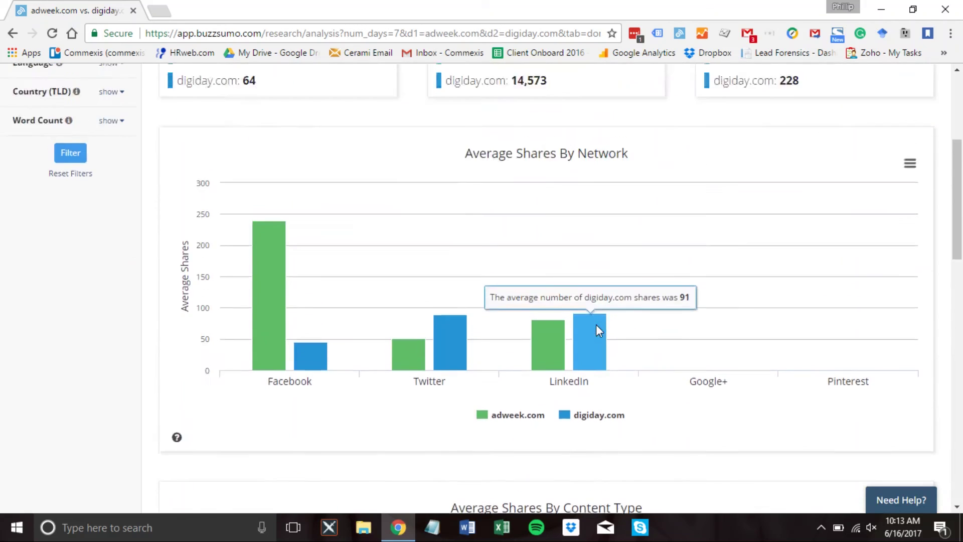
scroll(615, 325, down, 6)
scroll(645, 340, down, 4)
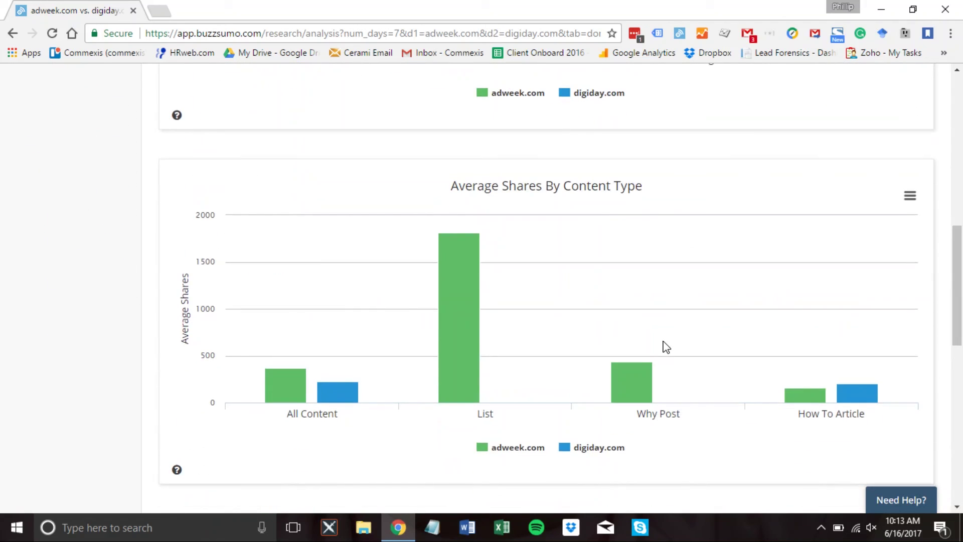
scroll(668, 348, down, 7)
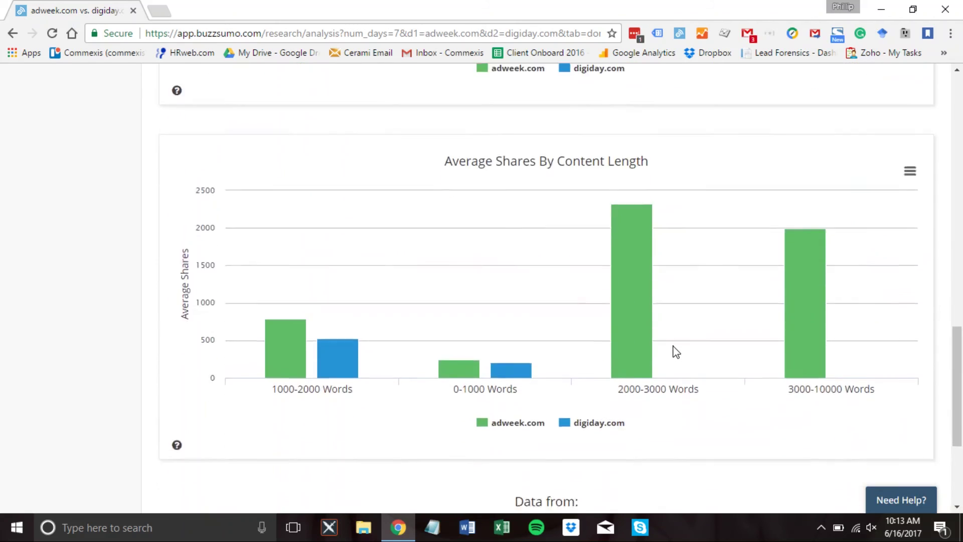
scroll(676, 351, down, 4)
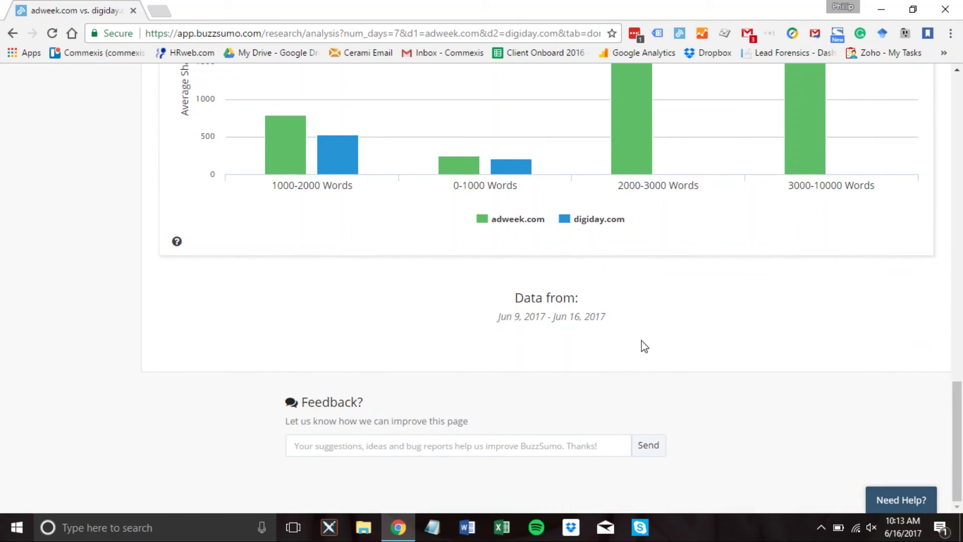
scroll(651, 353, up, 7)
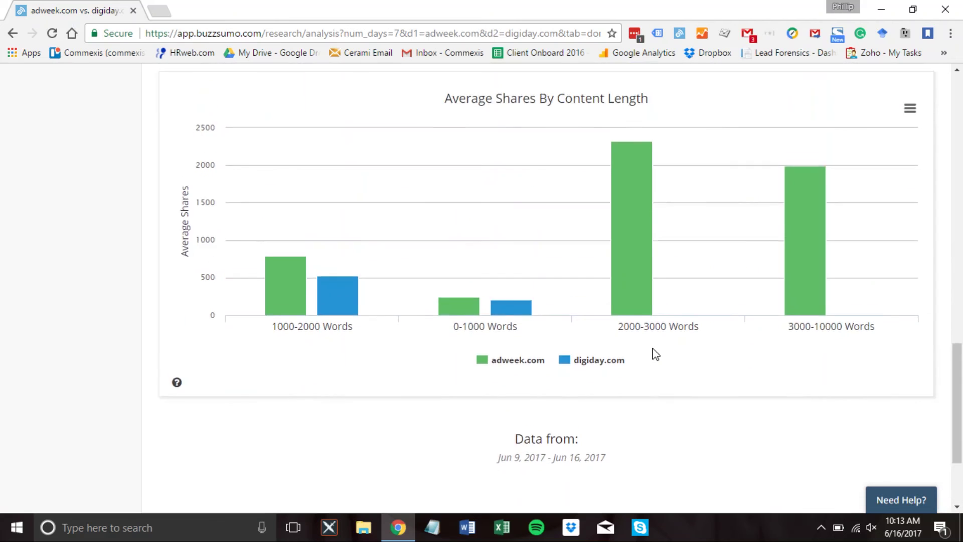
scroll(655, 354, up, 15)
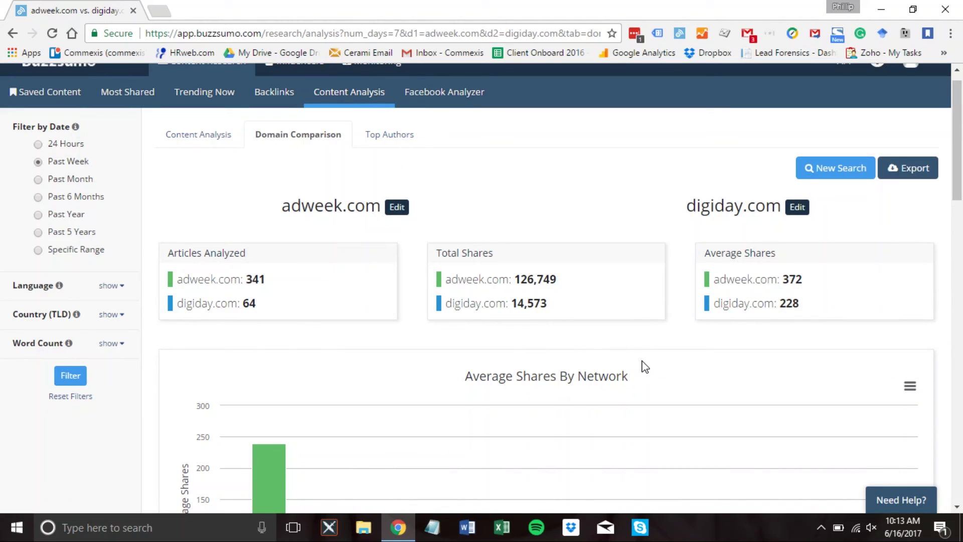
scroll(566, 295, up, 1)
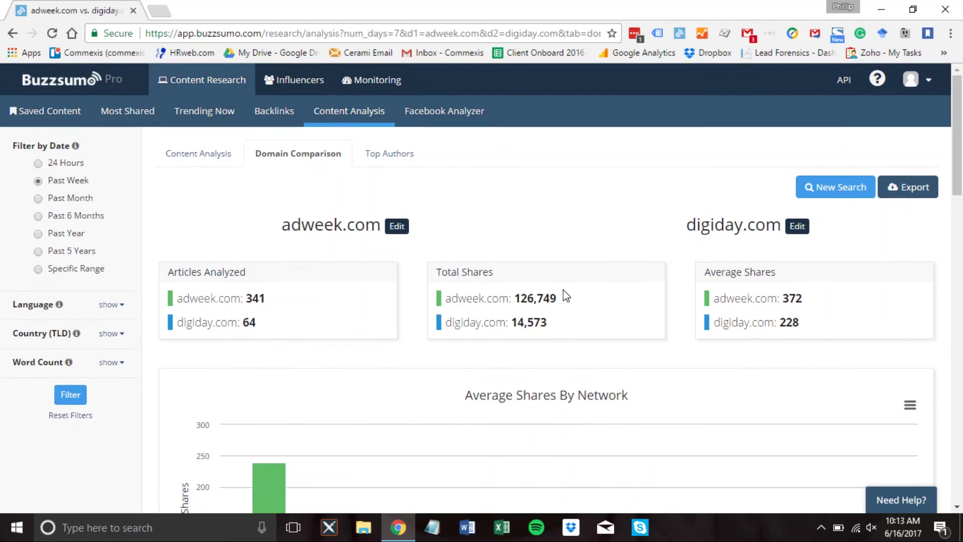